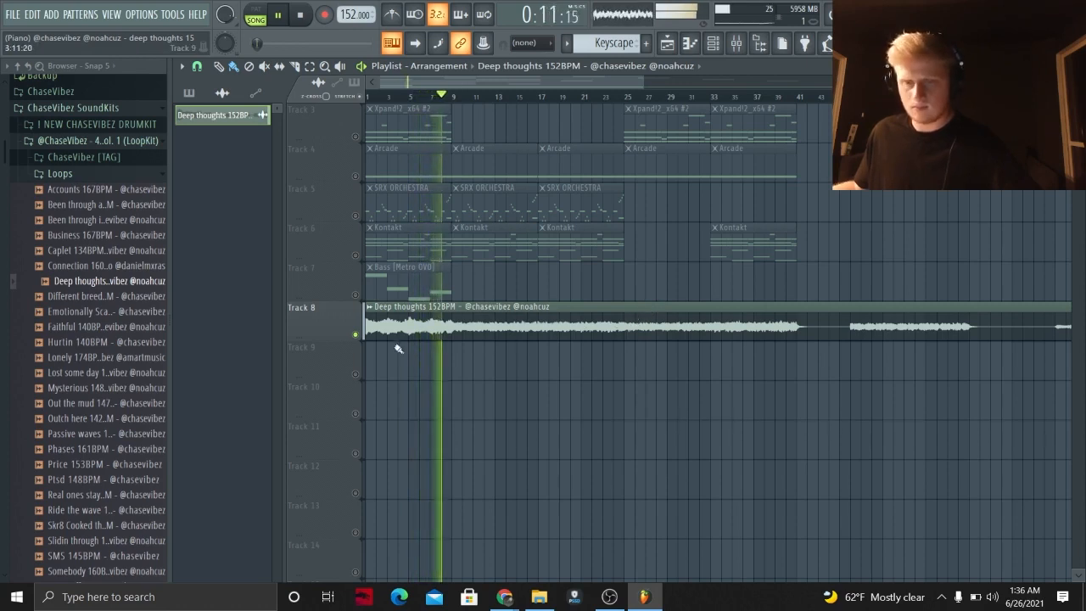
Step: Stop playback, unsolo Track 8 and delete its Deep thoughts 152BPM audio clip from the playlist
key("space")
right_click(355, 334)
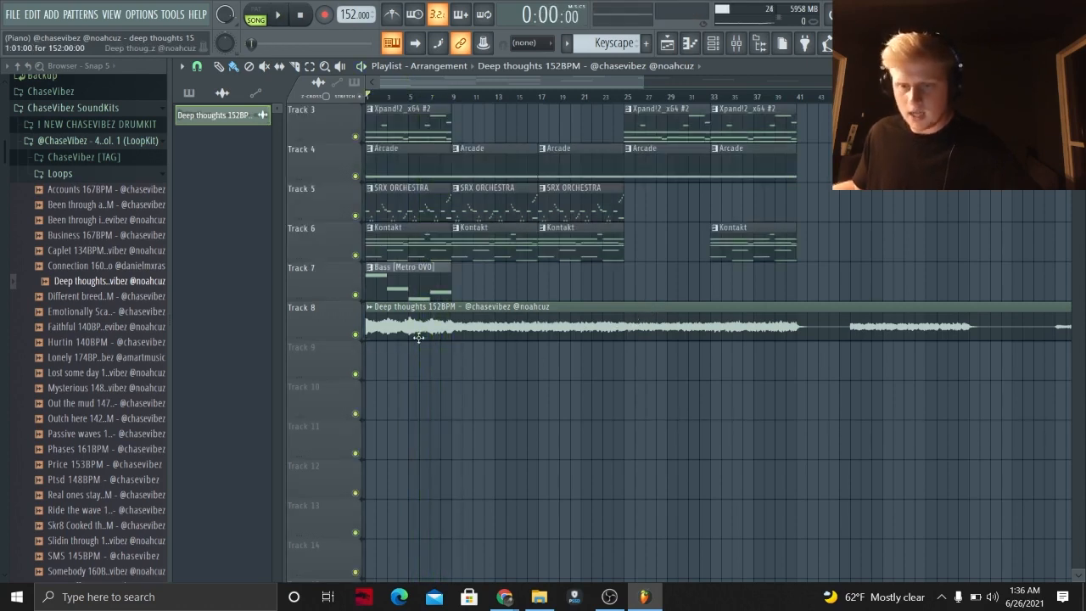
right_click(507, 328)
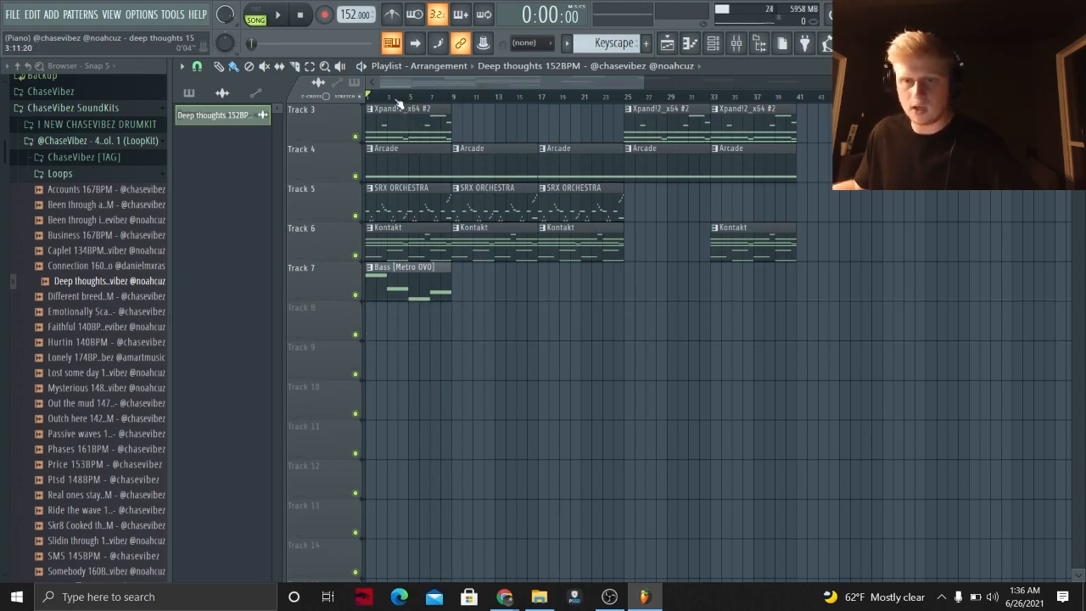
Step: Open the first Keyscape pattern clip on Track 1 in the piano roll
scroll(416, 245, "up", 2)
scroll(417, 245, "down", 3)
left_click(415, 131)
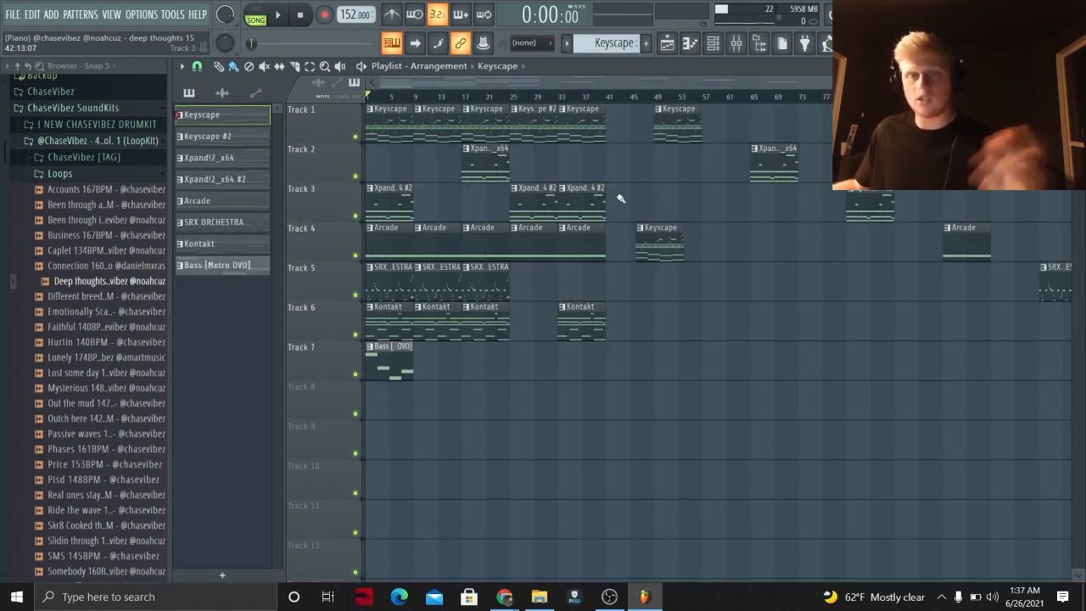
double_click(400, 121)
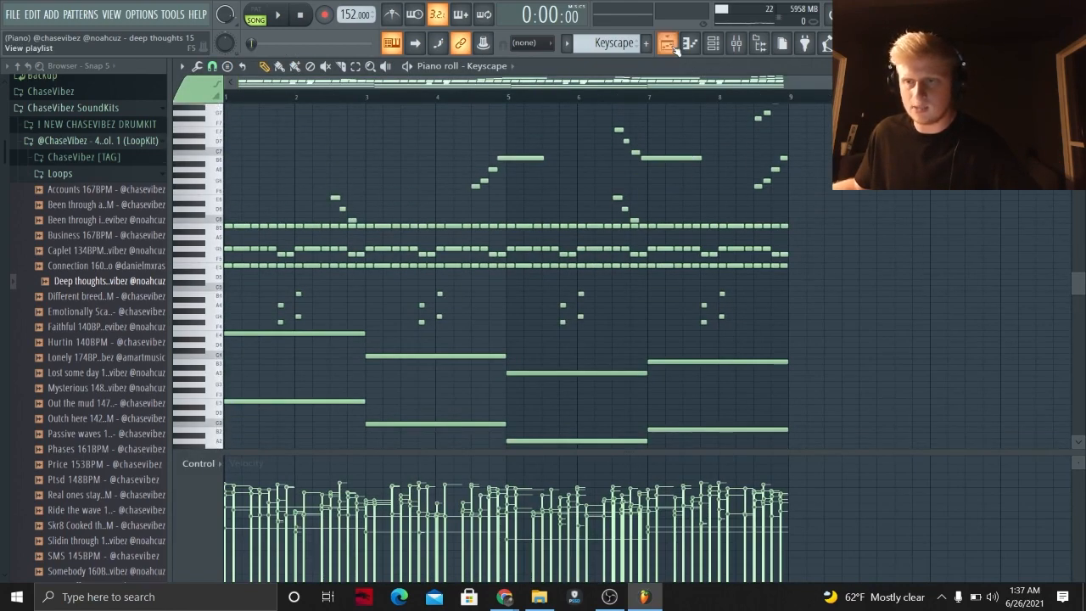
Step: Show the Keyscape channel's instrument window to view its piano preset, and return to the piano roll
left_click(712, 42)
left_click(516, 430)
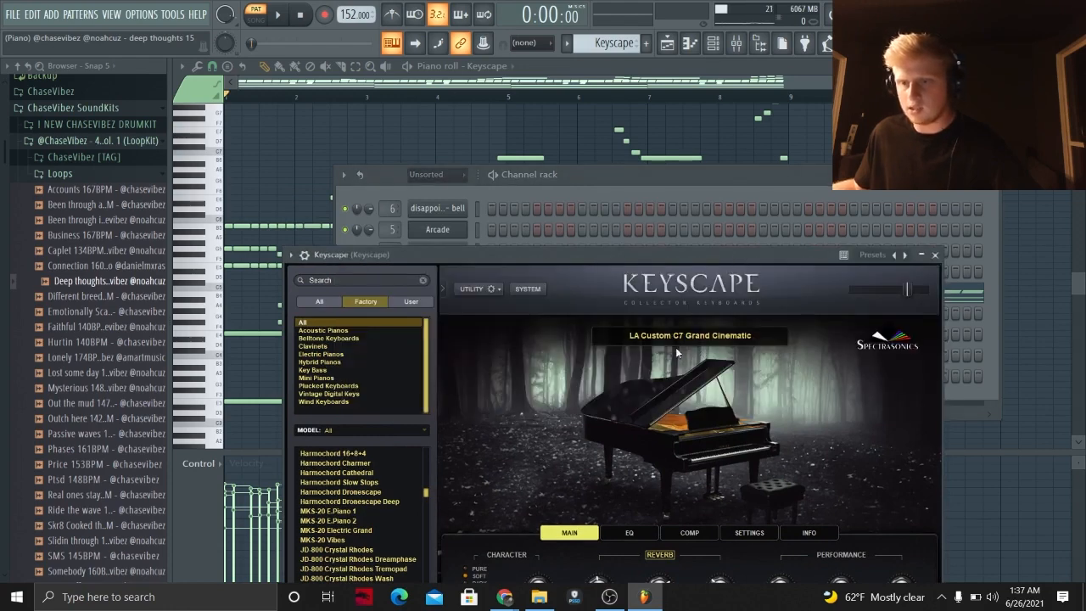
left_click_drag(667, 252, 643, 320)
left_click(755, 174)
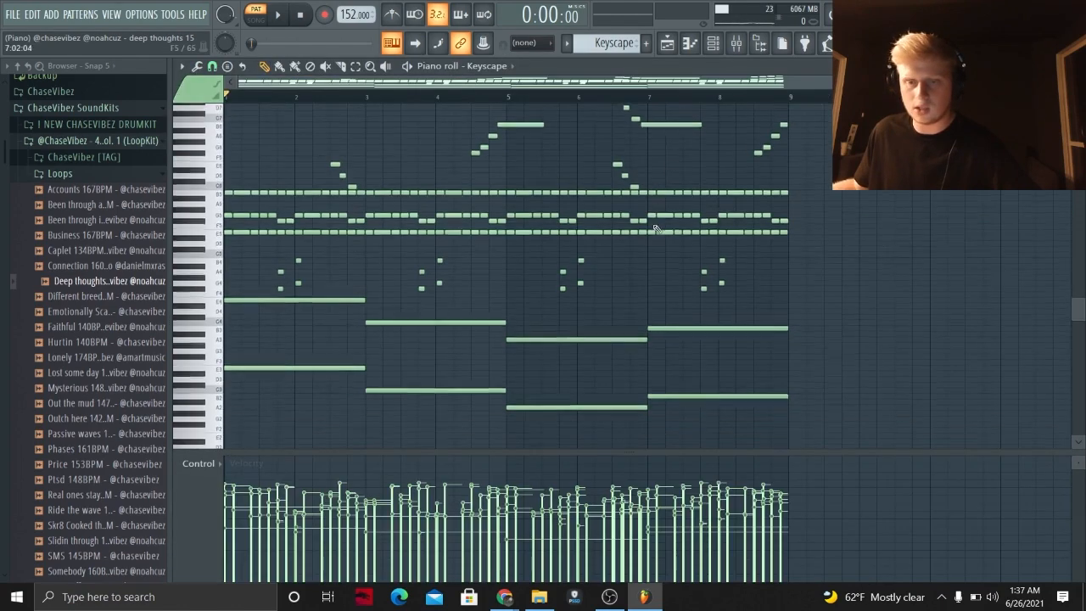
Step: Play the Keyscape pattern in the piano roll with all its notes in view, and stop playback
scroll(754, 174, "down", 3)
key("space")
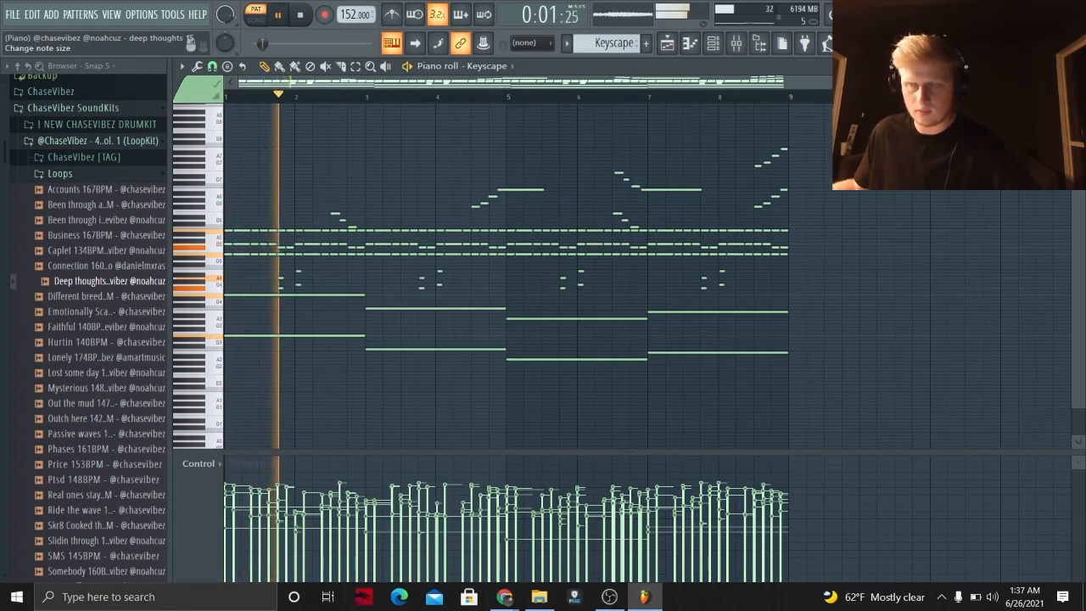
scroll(506, 276, "up", 2)
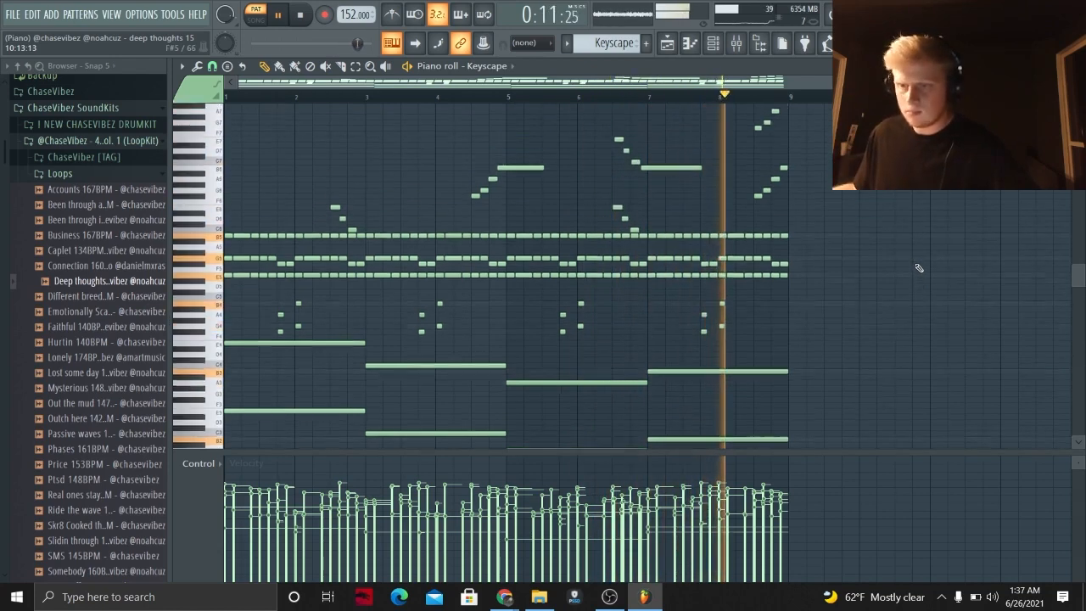
key("space")
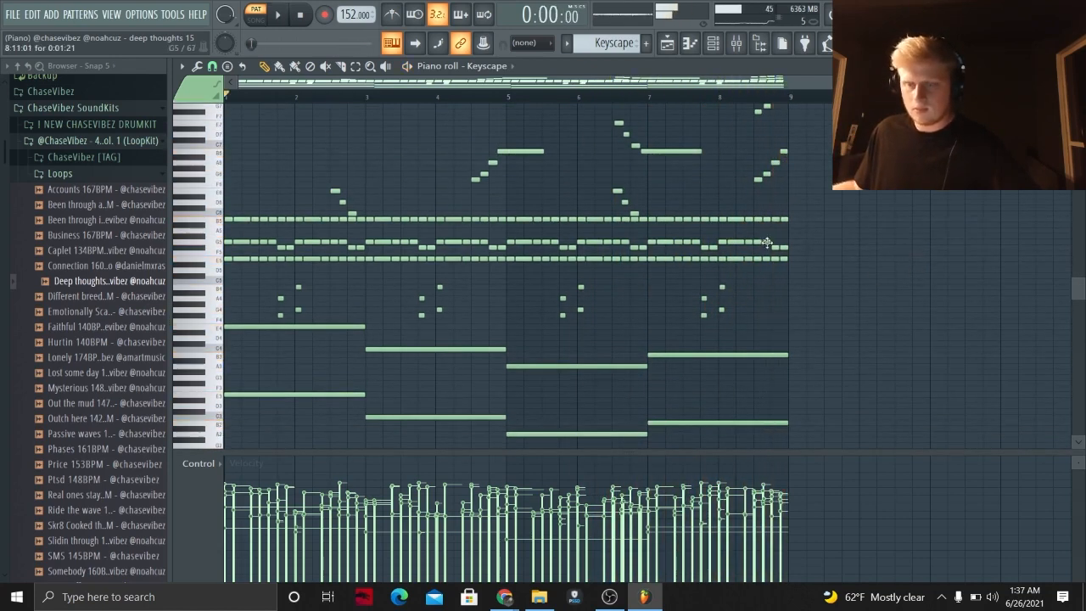
Step: Highlight the Keyscape note layers in turn: both rows of long bass notes, the short accent notes and the repeated chord notes
scroll(697, 381, "down", 2)
left_click_drag(813, 416, 301, 293)
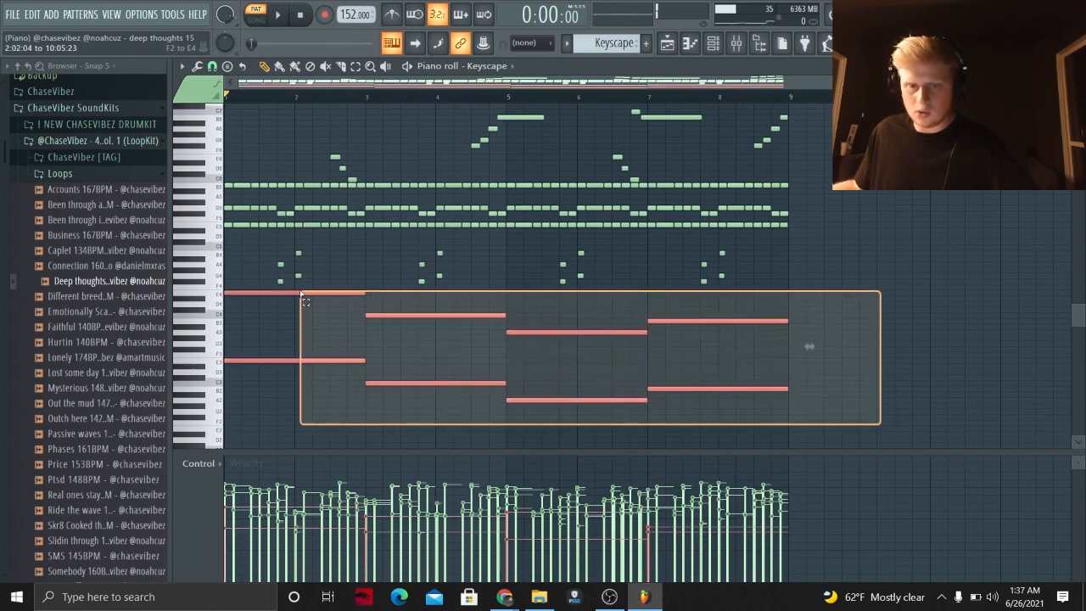
left_click_drag(819, 431, 239, 356)
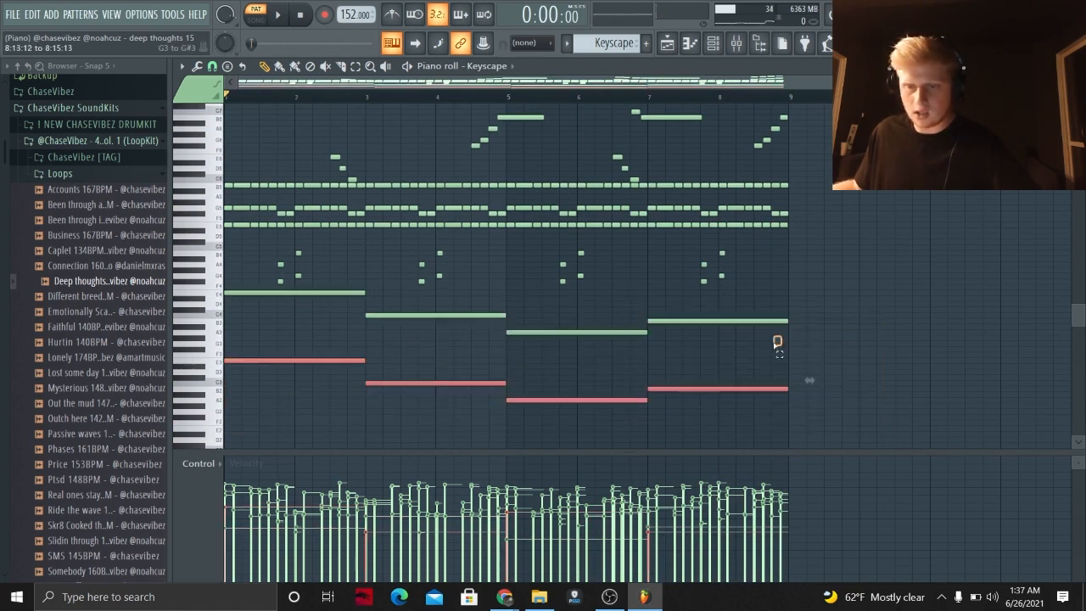
left_click_drag(781, 340, 227, 293)
left_click_drag(792, 289, 223, 234)
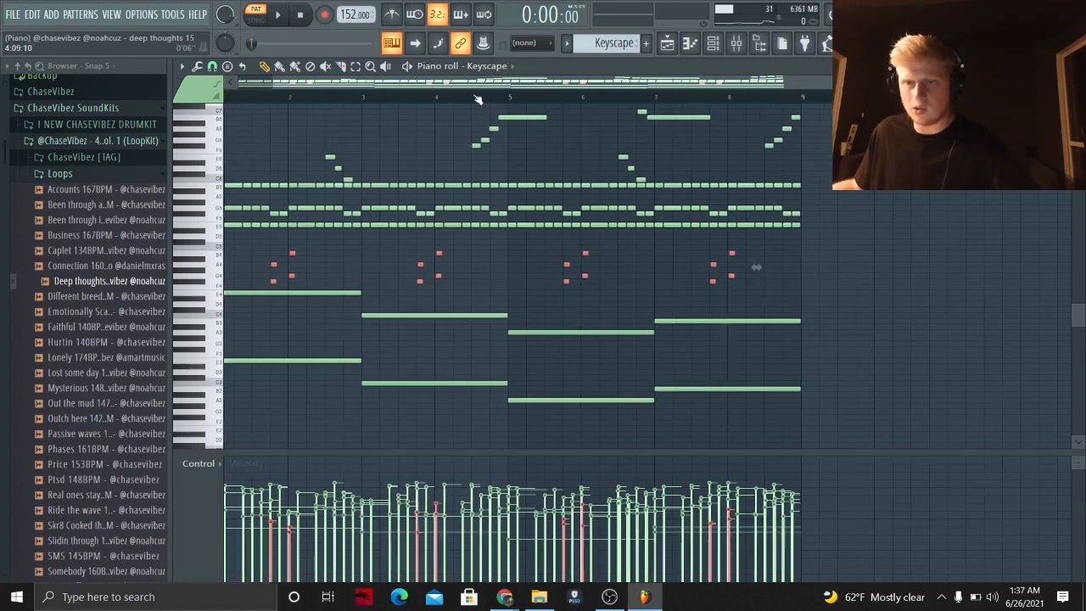
scroll(764, 204, "up", 2, "ctrl")
left_click_drag(1018, 235, 224, 179)
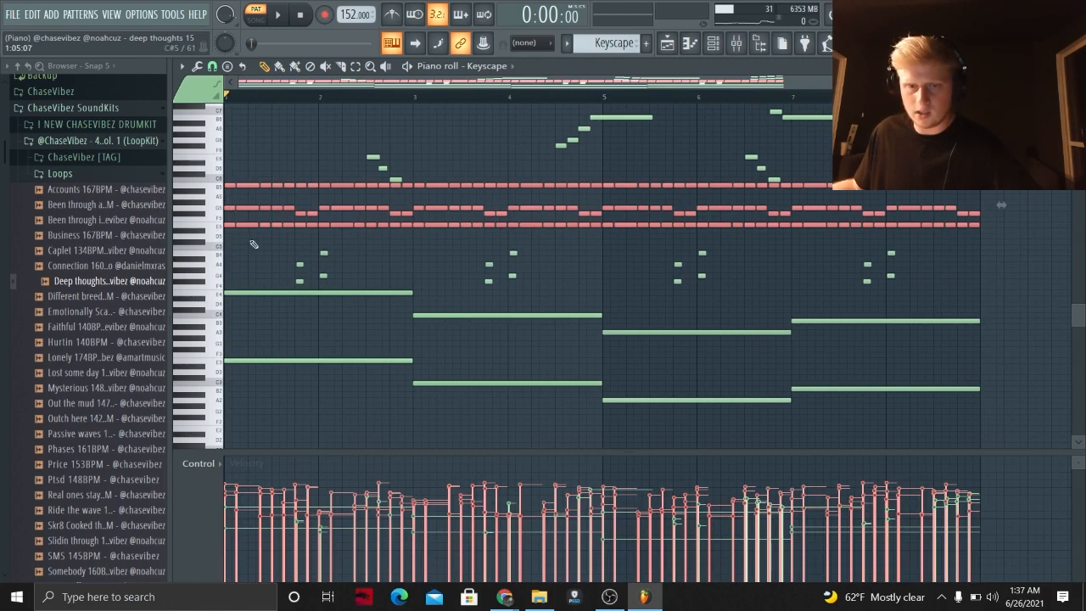
Step: Audition the Keyscape pattern with the long bass and short accent notes deleted, and undo the deletion
left_click_drag(943, 442, 274, 286)
key("Delete")
key("space")
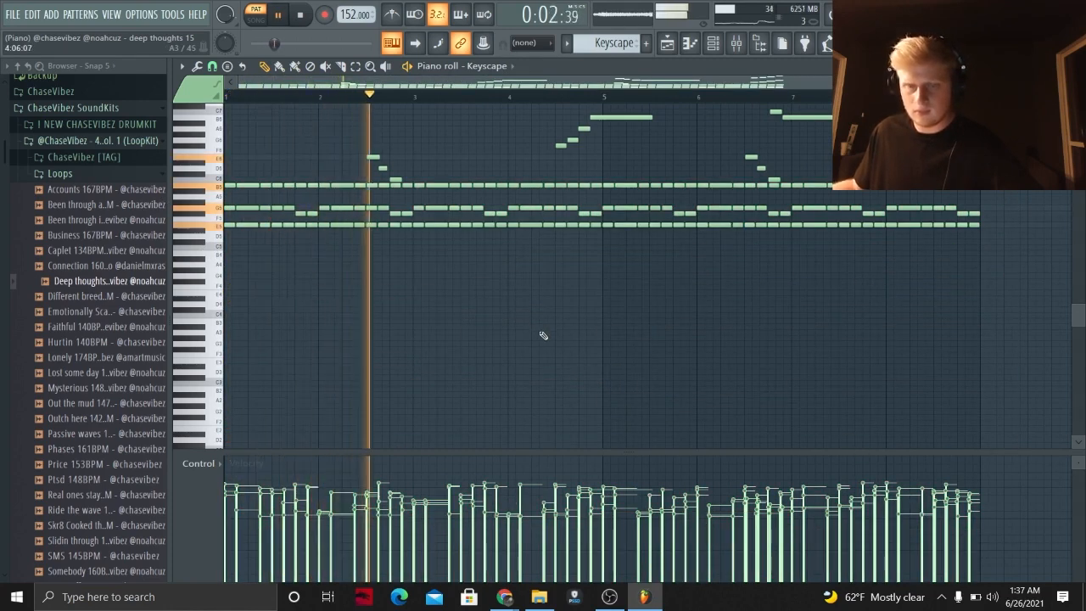
key("ctrl+z")
key("space")
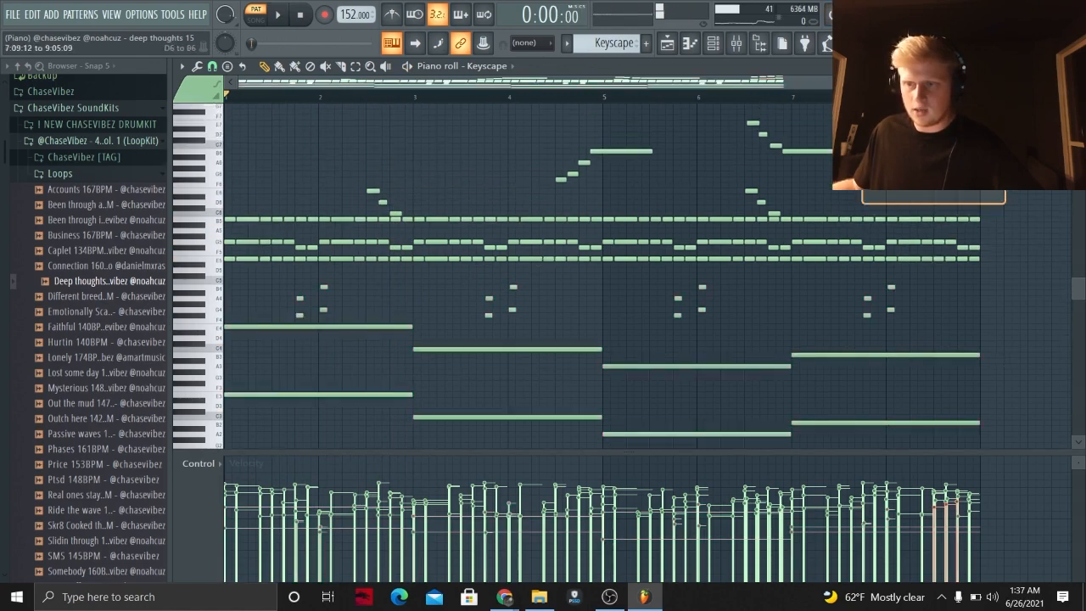
Step: Look over the Keyscape pattern's upper melody notes and return to the playlist arrangement
scroll(580, 186, "up", 5)
scroll(650, 241, "down", 2)
left_click(668, 45)
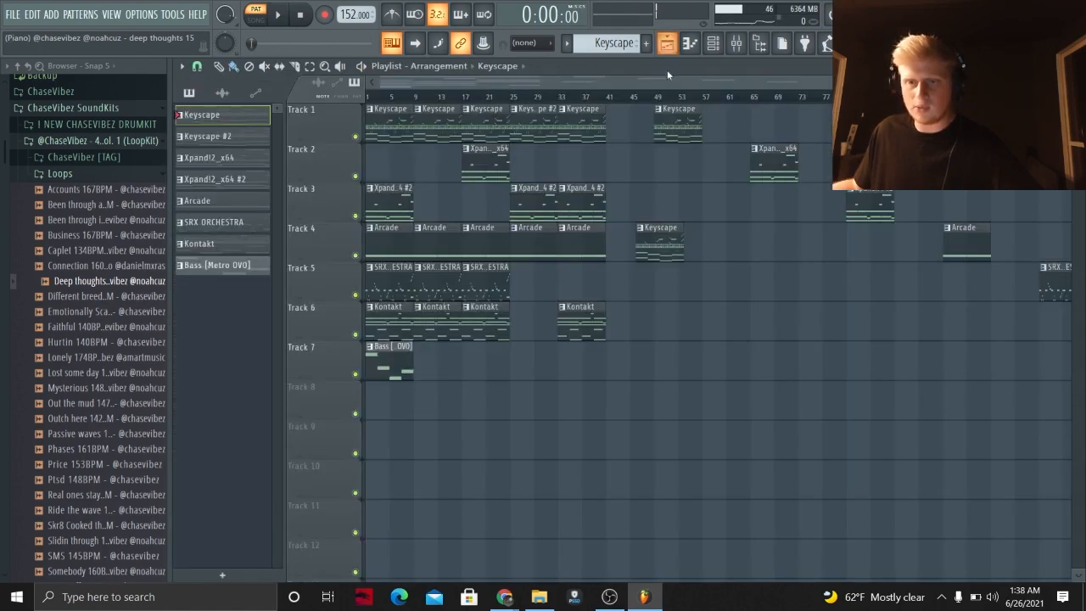
scroll(436, 84, "up", 3)
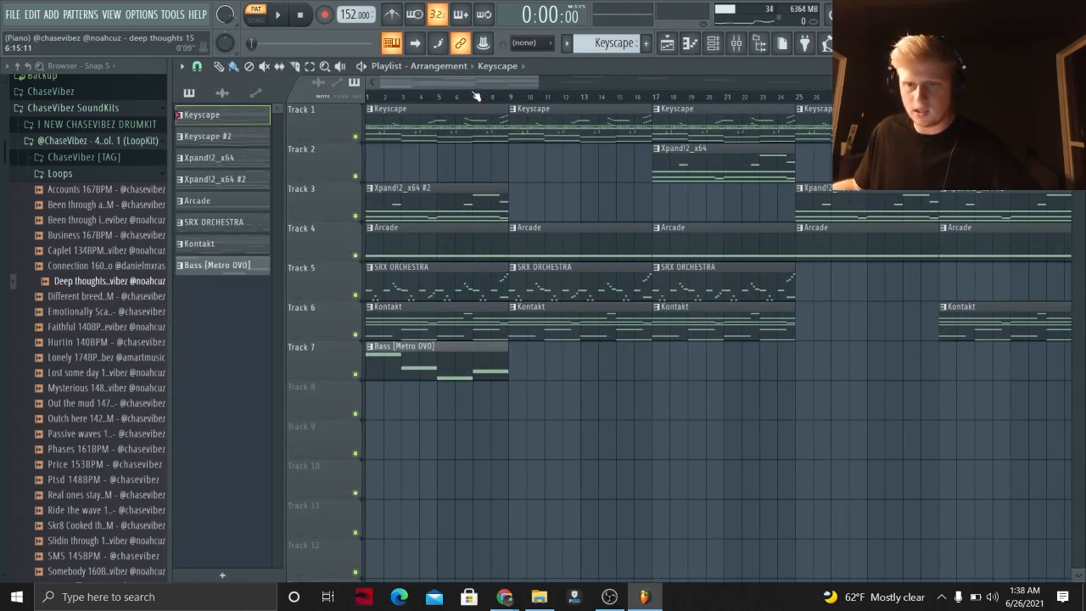
scroll(475, 97, "down", 3)
Step: Open the RC-20 Retro Color effect on the Keyscape mixer track and place its window in full view
key("F9")
left_click(1023, 222)
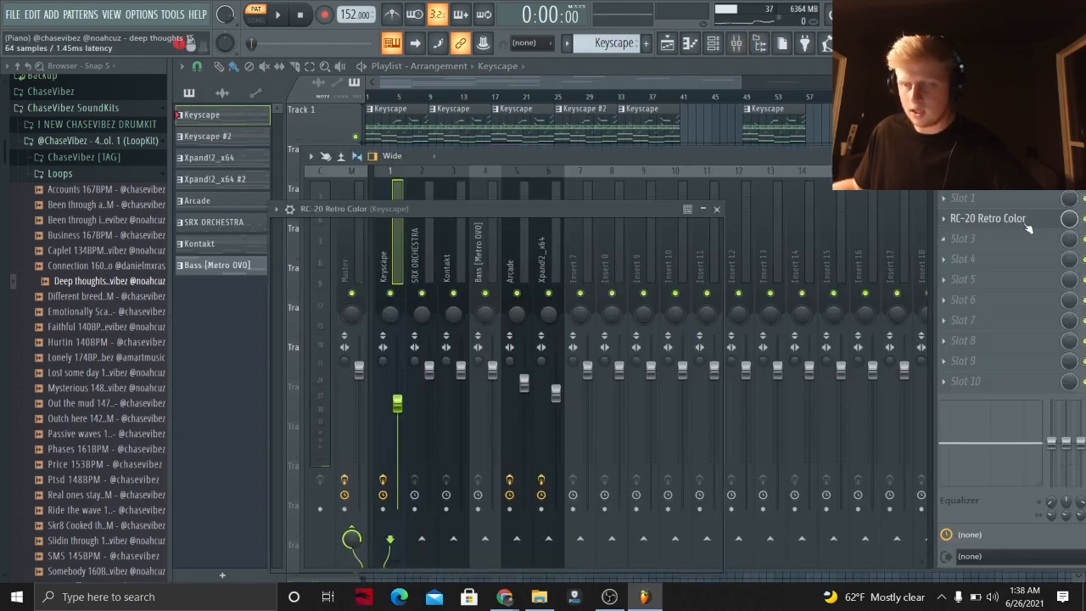
left_click_drag(516, 208, 590, 132)
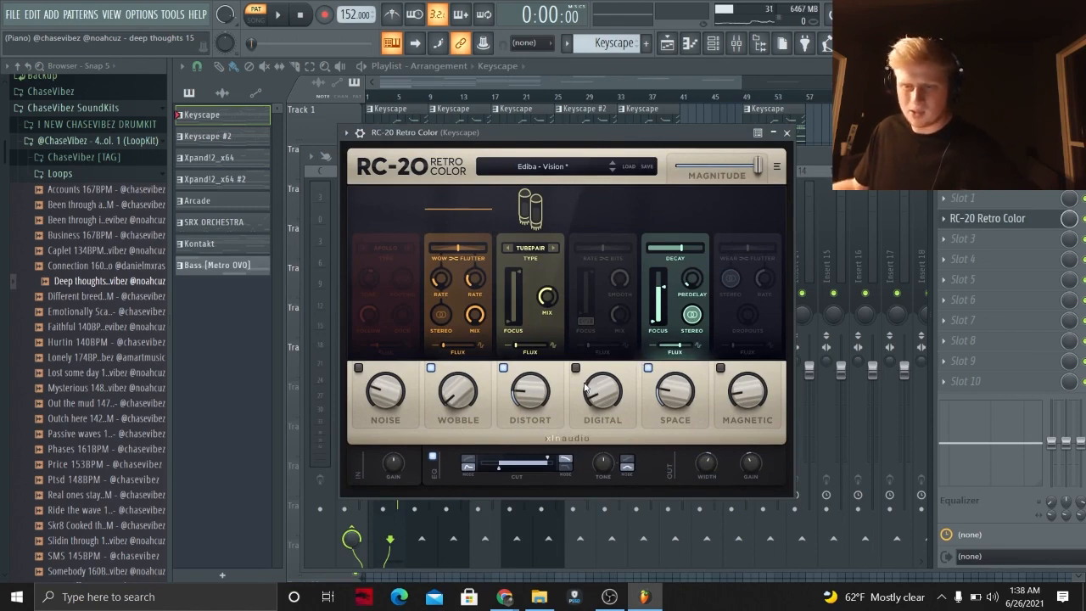
Step: Play the Keyscape pattern with RC-20 Retro Color bypassed and enabled to compare the sound, and show the effect's settings again
left_click(1067, 233)
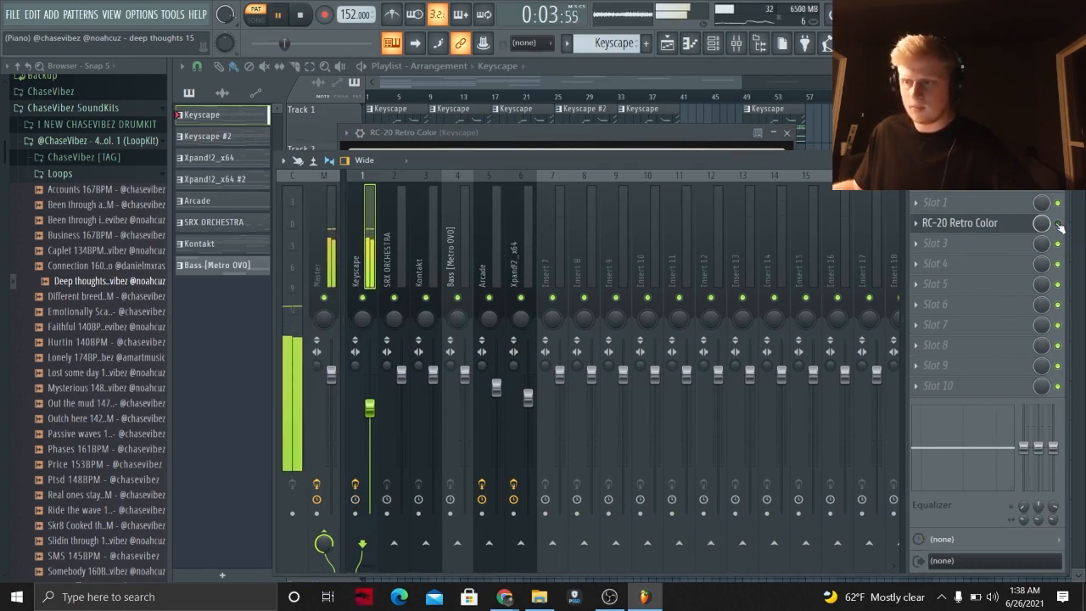
key("space")
key("space")
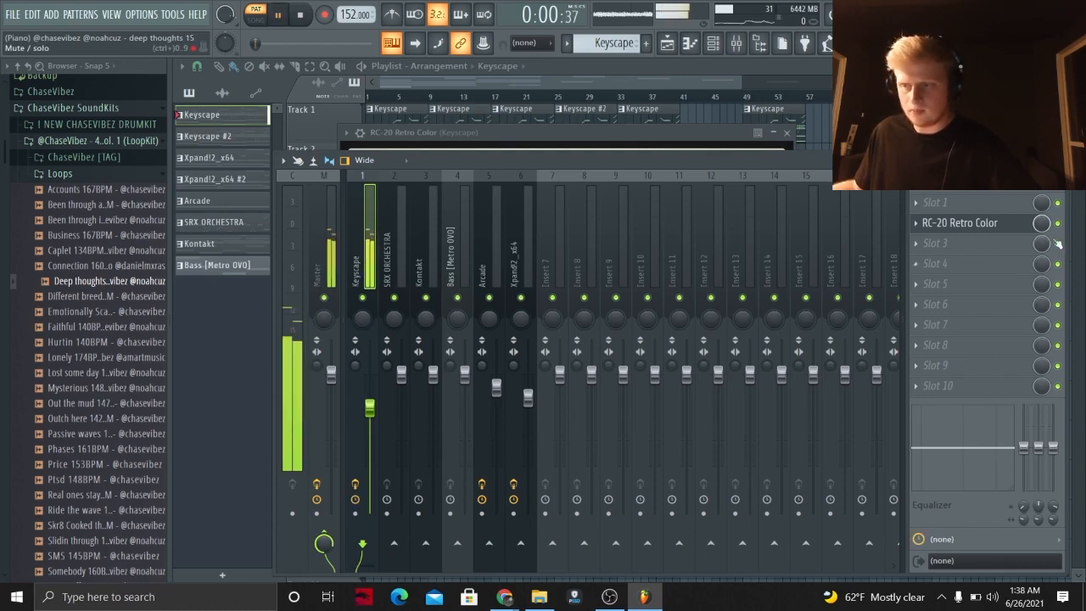
left_click(1035, 225)
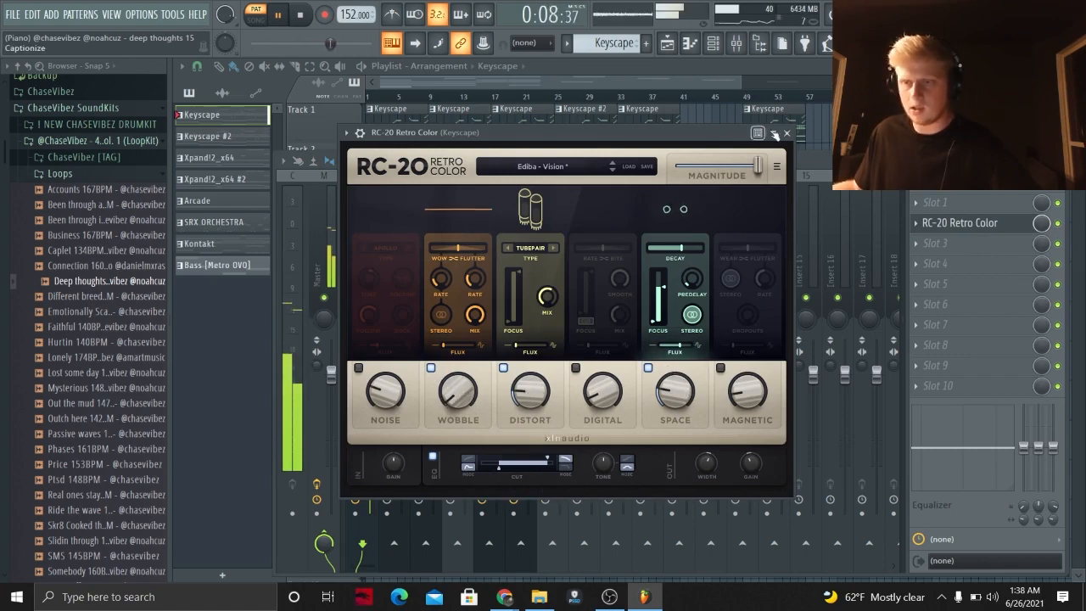
Step: Open the Xpand!2_x64 #2 pattern from Track 3 in the piano roll and play it
left_click(693, 84)
scroll(400, 108, "up", 5)
key("space")
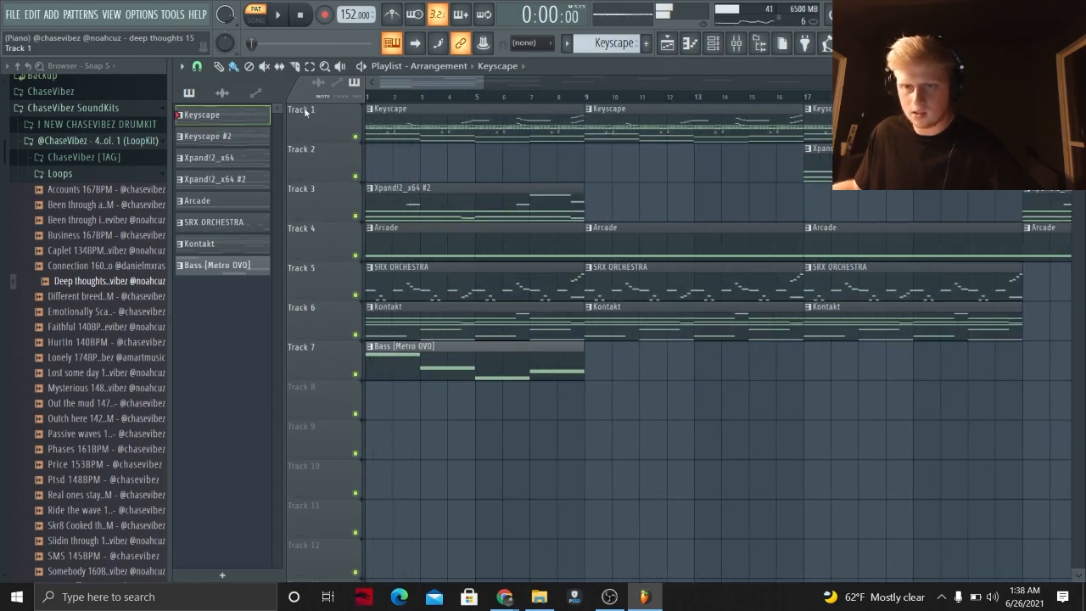
double_click(424, 202)
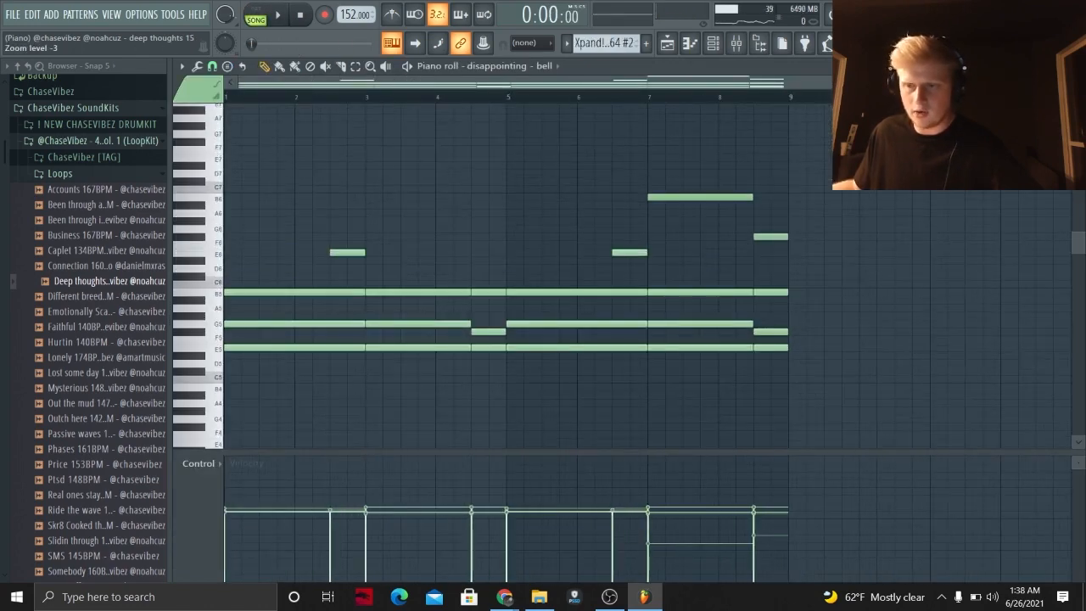
key("space")
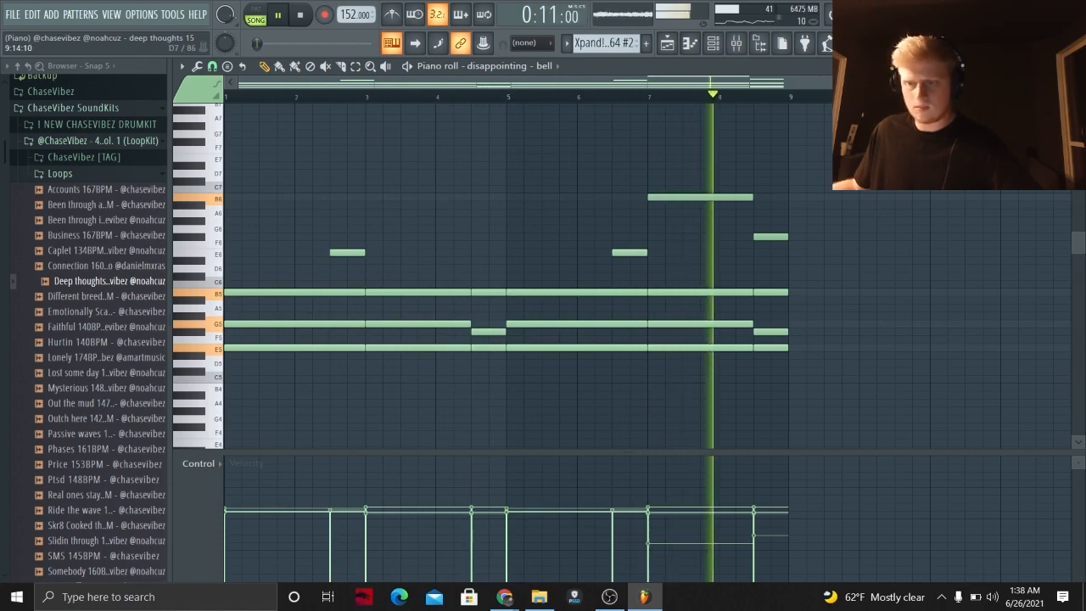
Step: Stop playback and show the Xpand!2 instrument settings of the disappointing - bell channel
left_click(712, 44)
key("space")
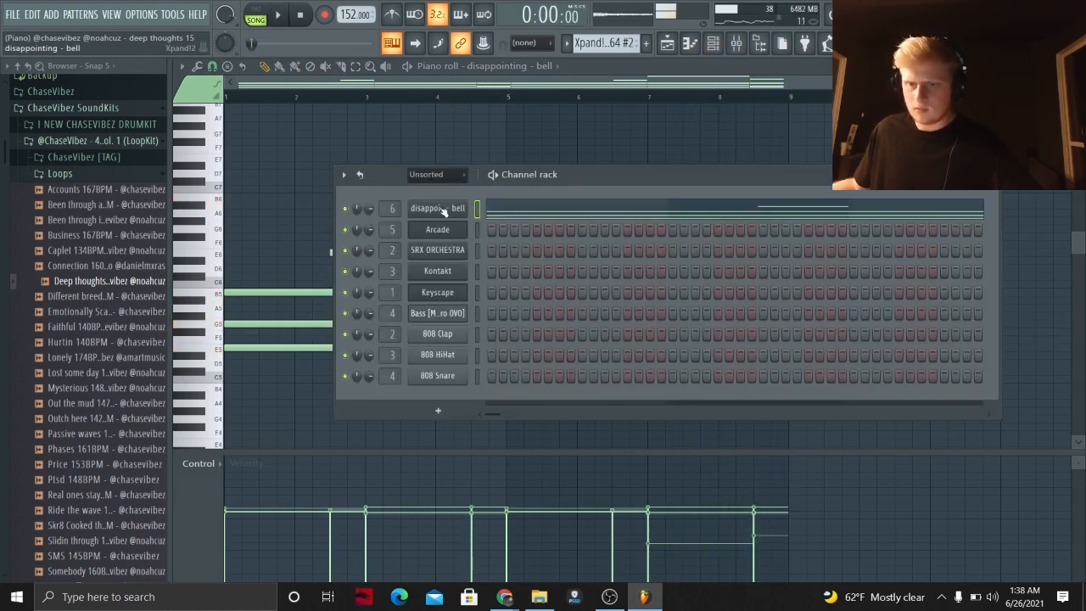
left_click(450, 208)
left_click_drag(514, 236, 561, 174)
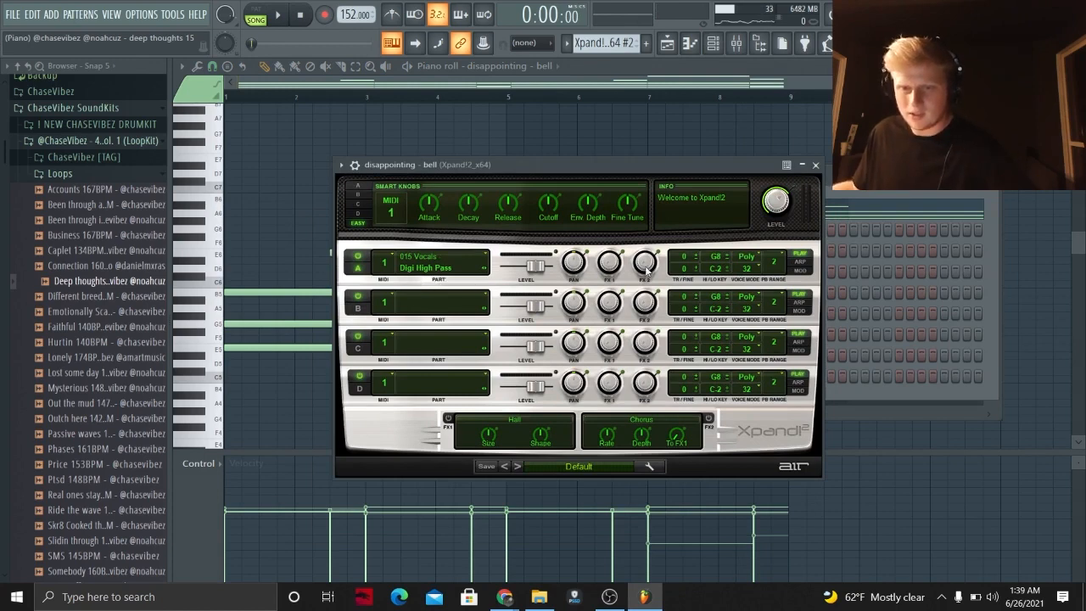
left_click_drag(719, 173, 744, 183)
Step: Inspect the Fruity parametric EQ 2 and Gross Beat effects on the Xpand!2_x64 mixer track
left_click(712, 45)
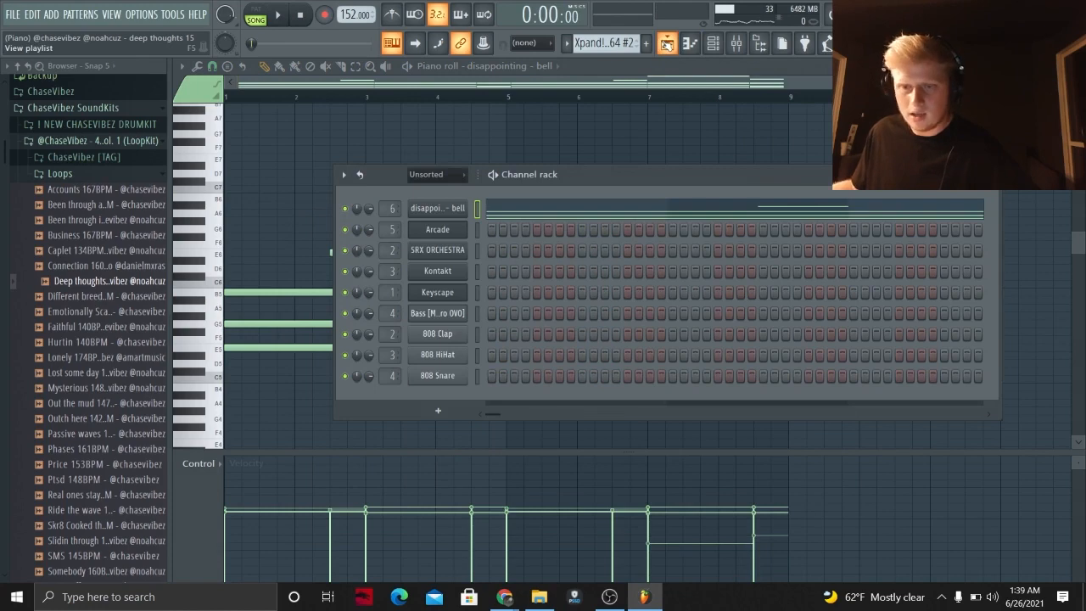
key("F9")
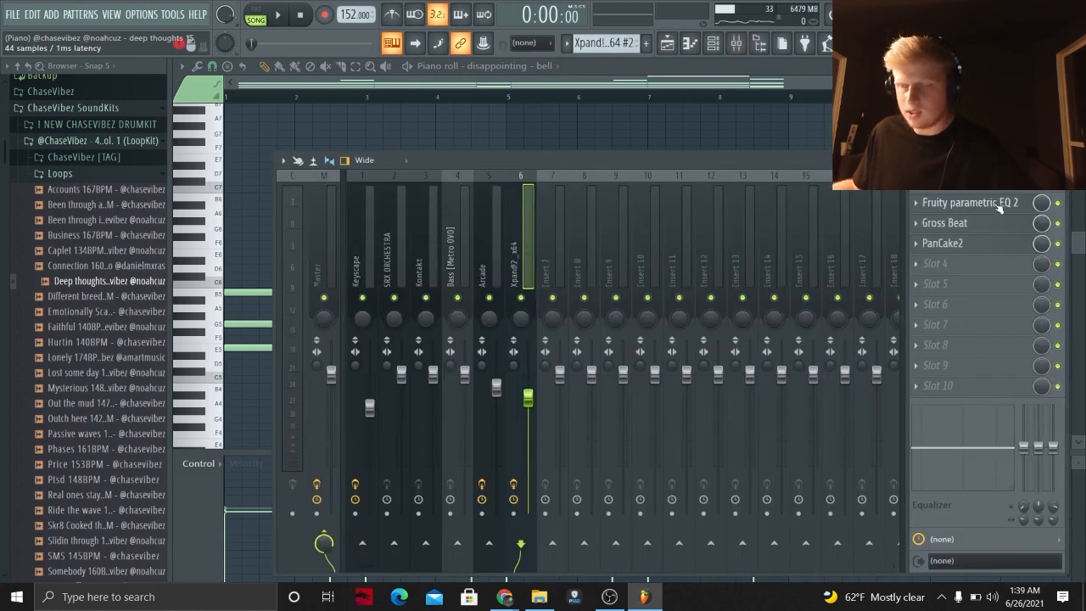
left_click(975, 202)
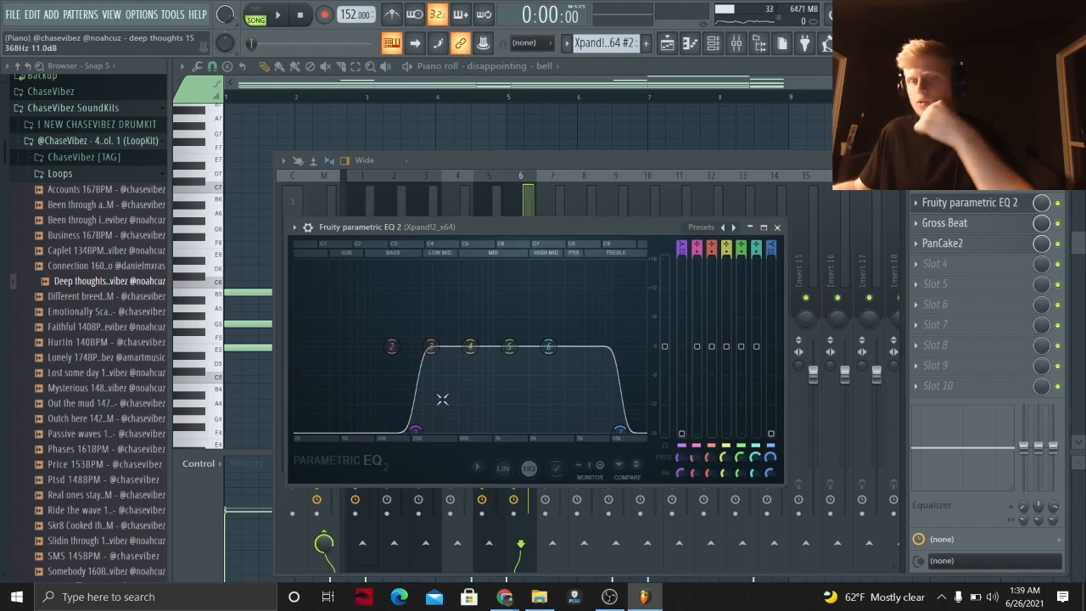
left_click(977, 224)
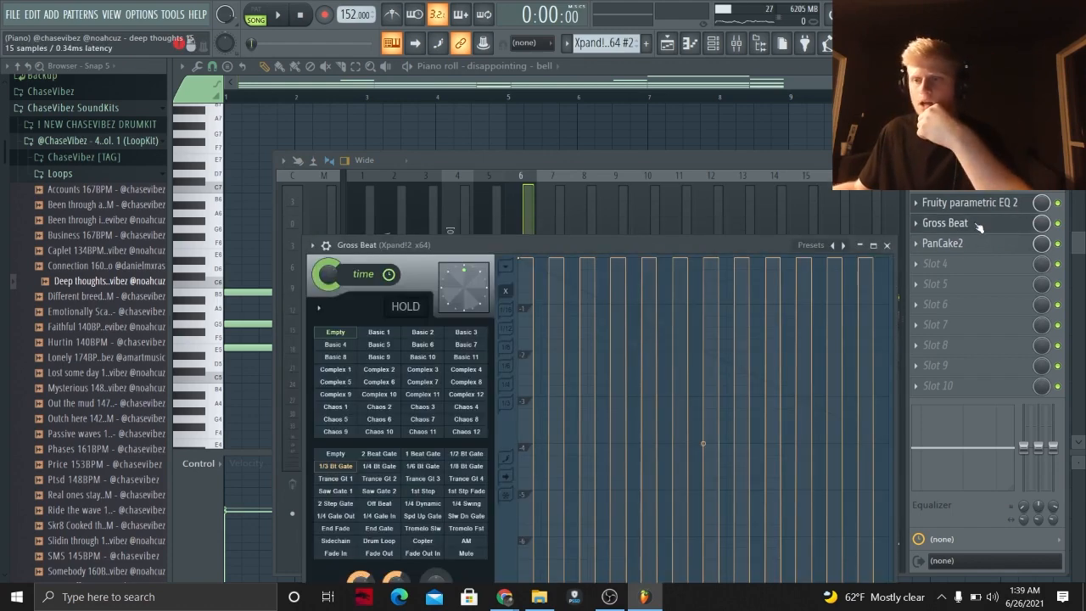
left_click_drag(598, 244, 592, 161)
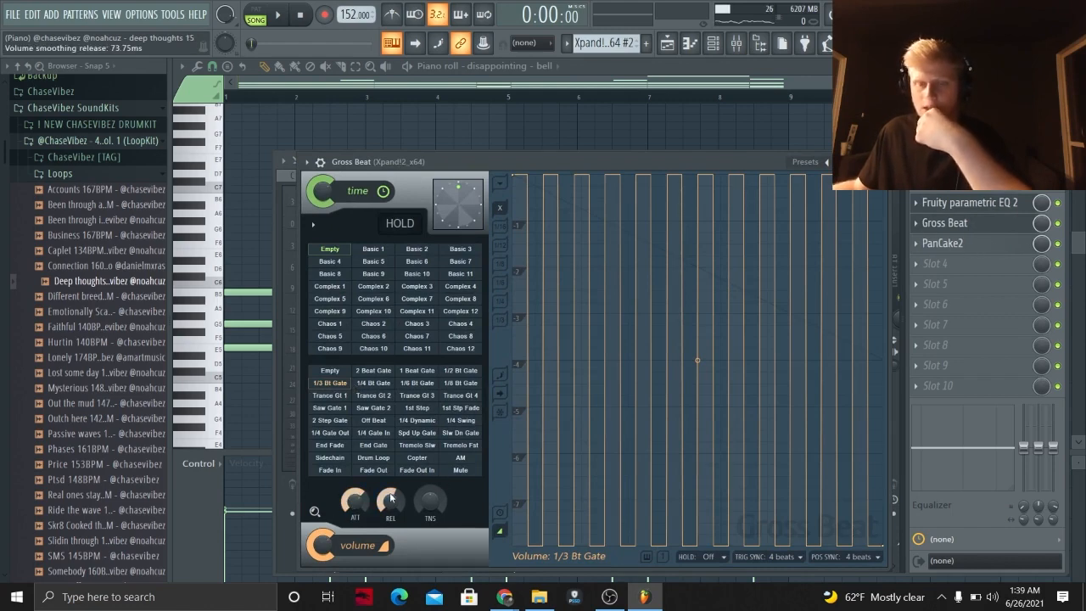
Step: Open the PanCake2 effect on the Xpand!2_x64 mixer track and reposition its window to view the panning curve
left_click(981, 250)
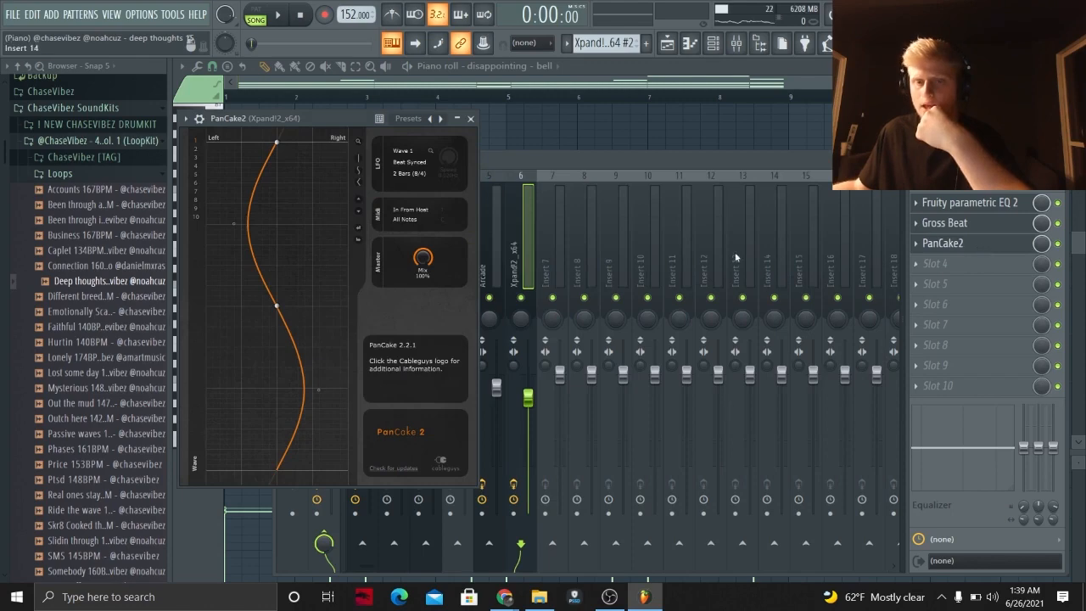
left_click_drag(314, 119, 483, 145)
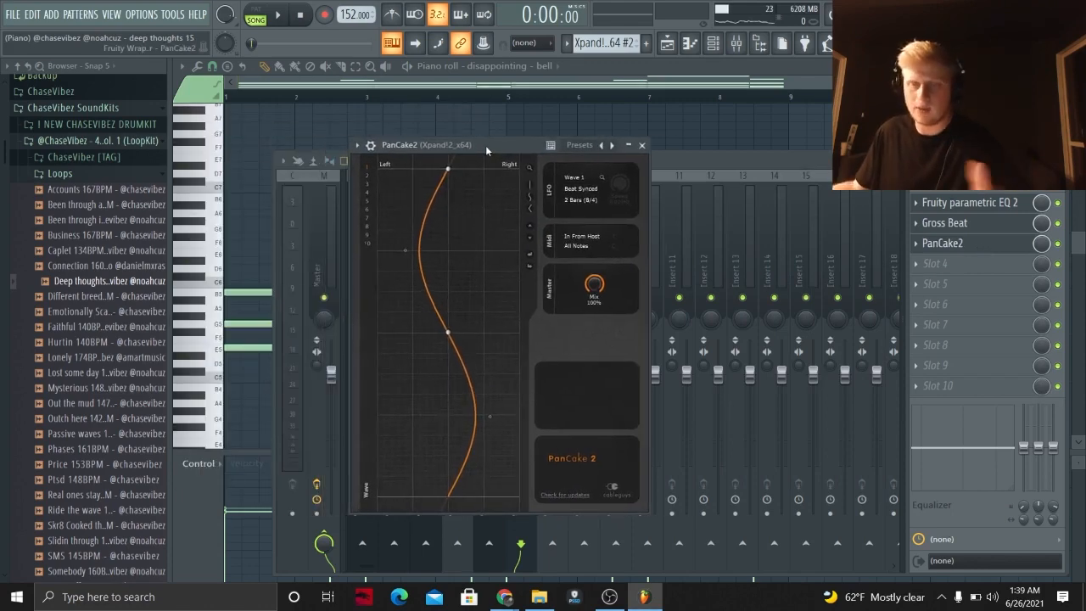
left_click_drag(485, 145, 505, 159)
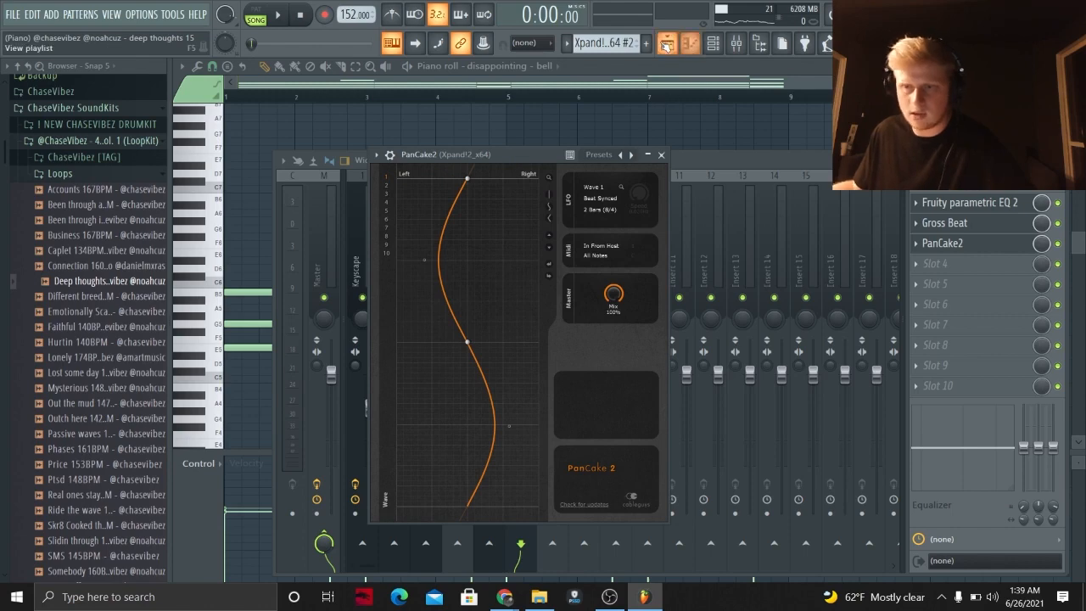
Step: Unmute Track 4 in the playlist, then open its Arcade pattern in the piano roll and play it
left_click(667, 44)
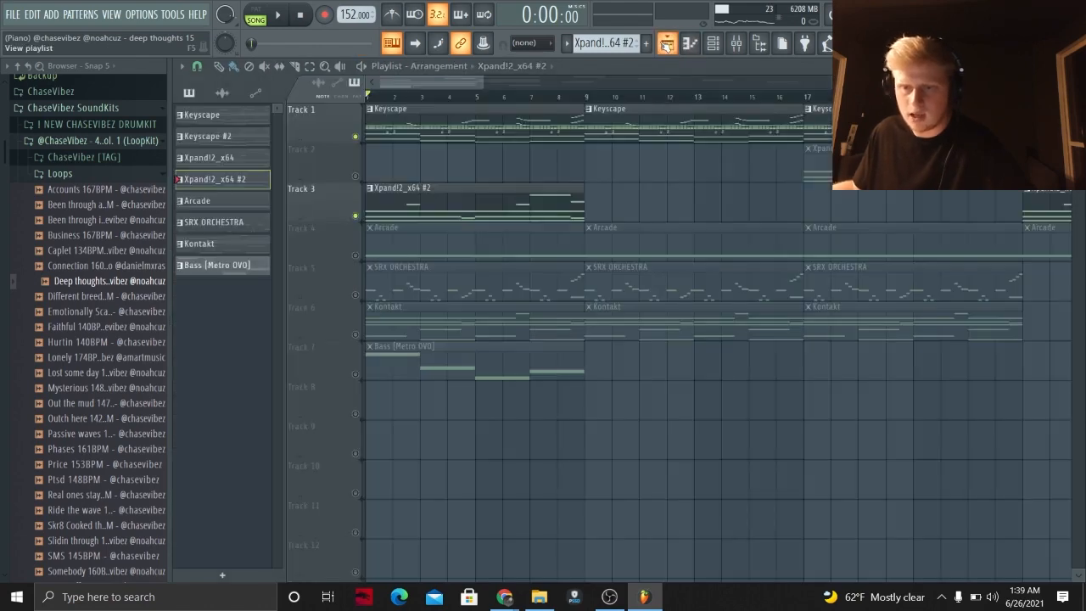
left_click(356, 255)
double_click(494, 243)
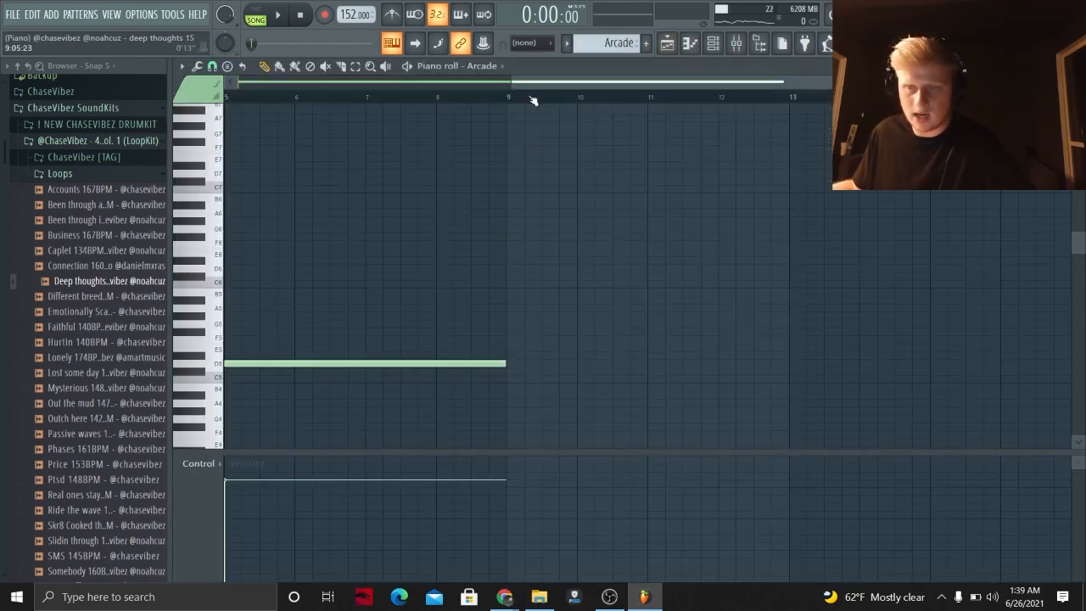
key("space")
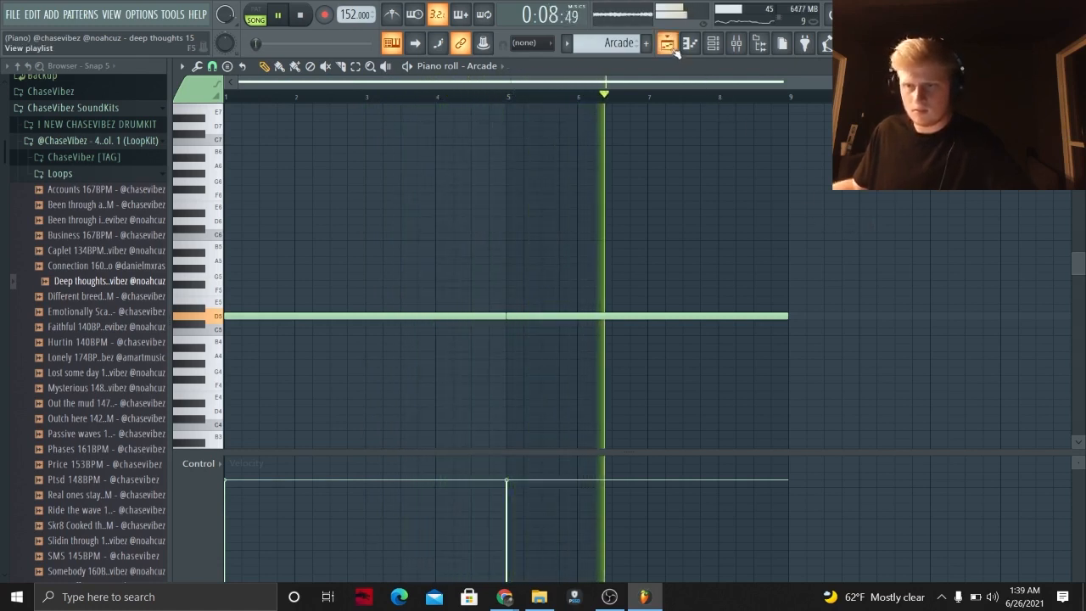
Step: Stop playback and show the instrument preset of the Arcade channel
key("F6")
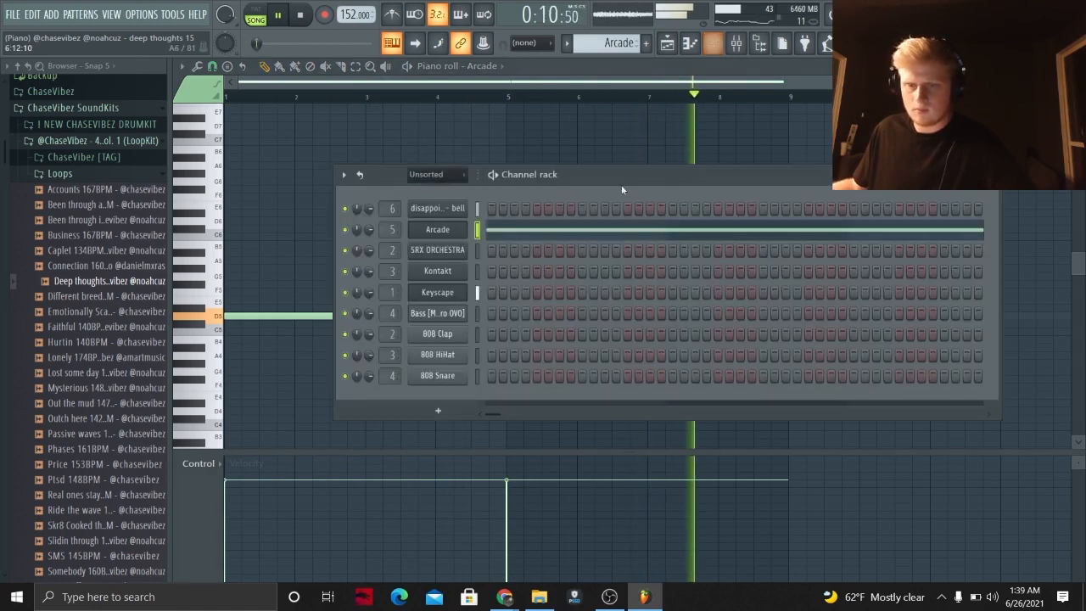
key("space")
left_click(438, 231)
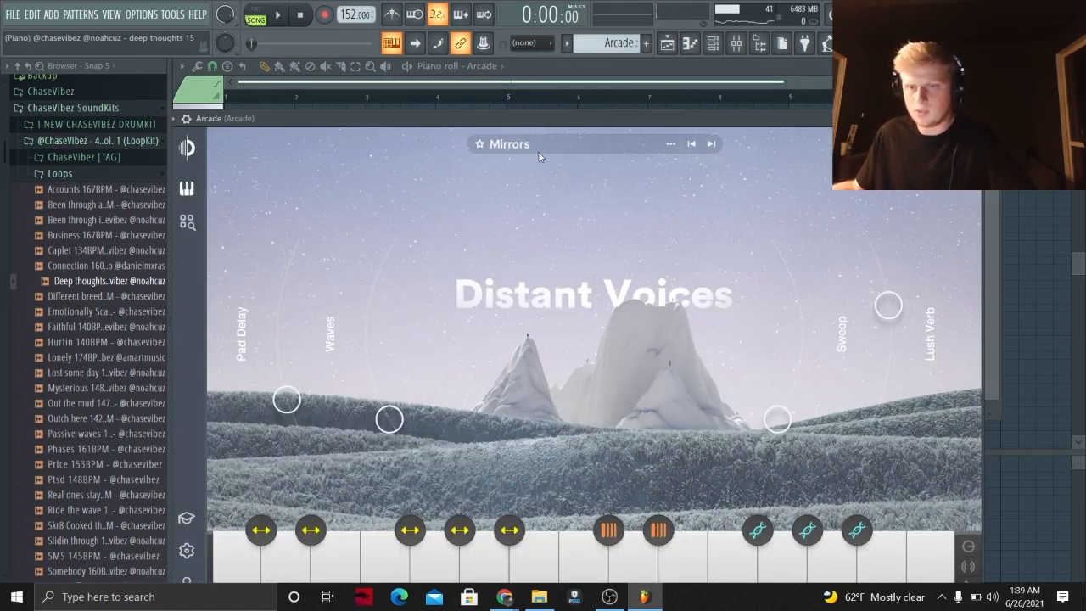
Step: Inspect the Fruity parametric EQ 2 and PanCake2 effects on the Arcade mixer track
key("F9")
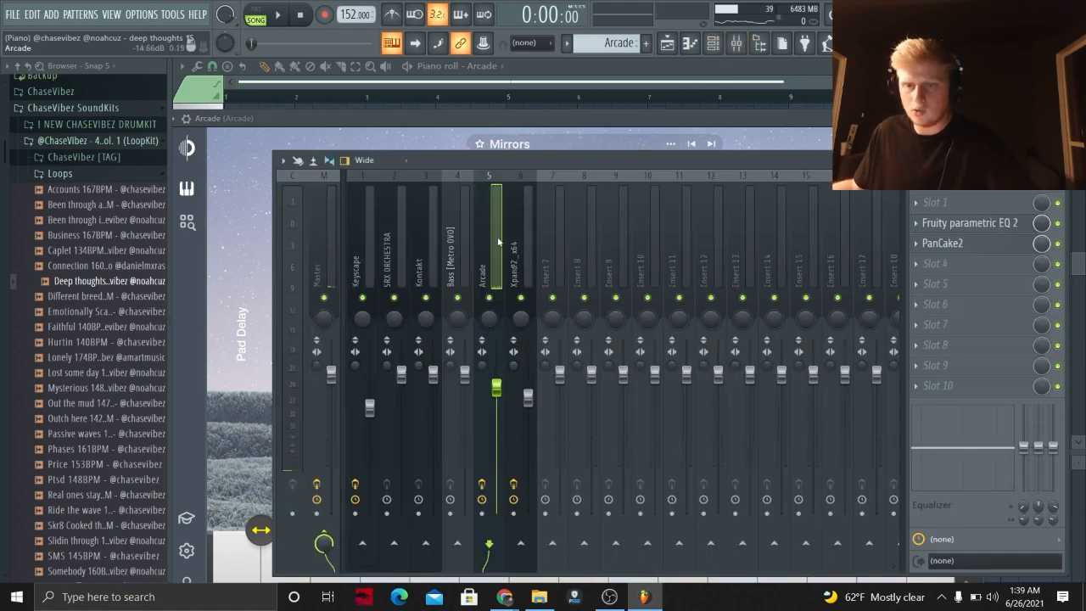
left_click(980, 225)
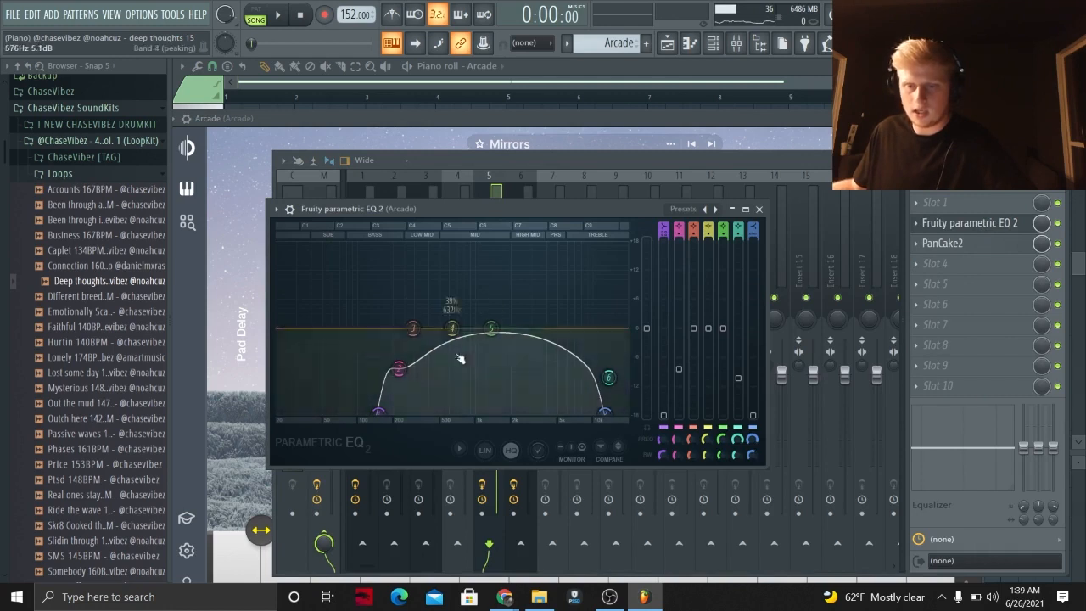
left_click(988, 244)
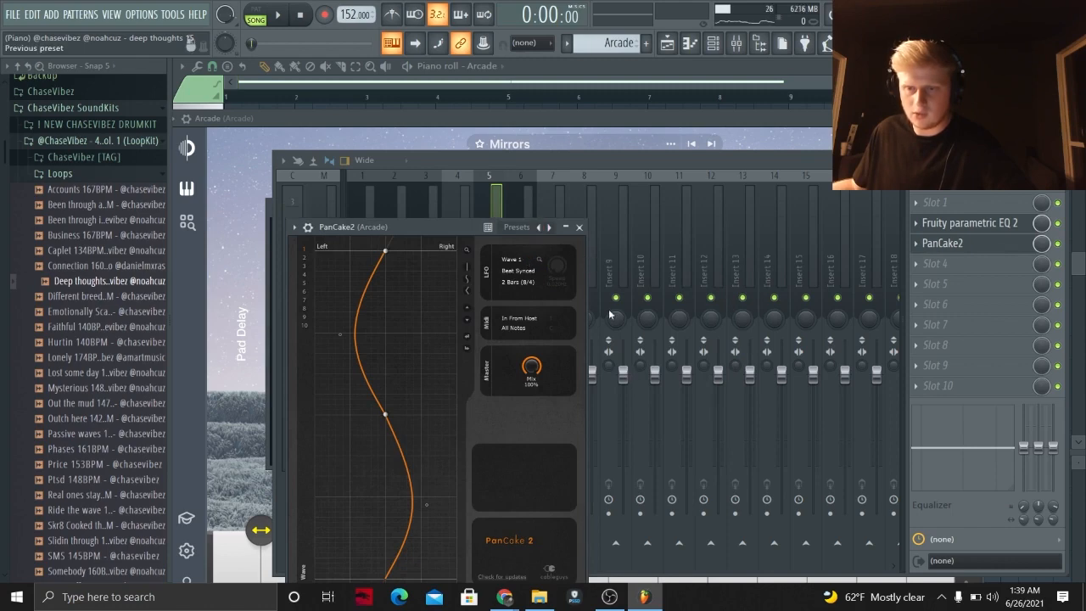
left_click(579, 229)
Step: Unmute Track 5 in the playlist, then open its SRX ORCHESTRA pattern in the piano roll and play it
key("F5")
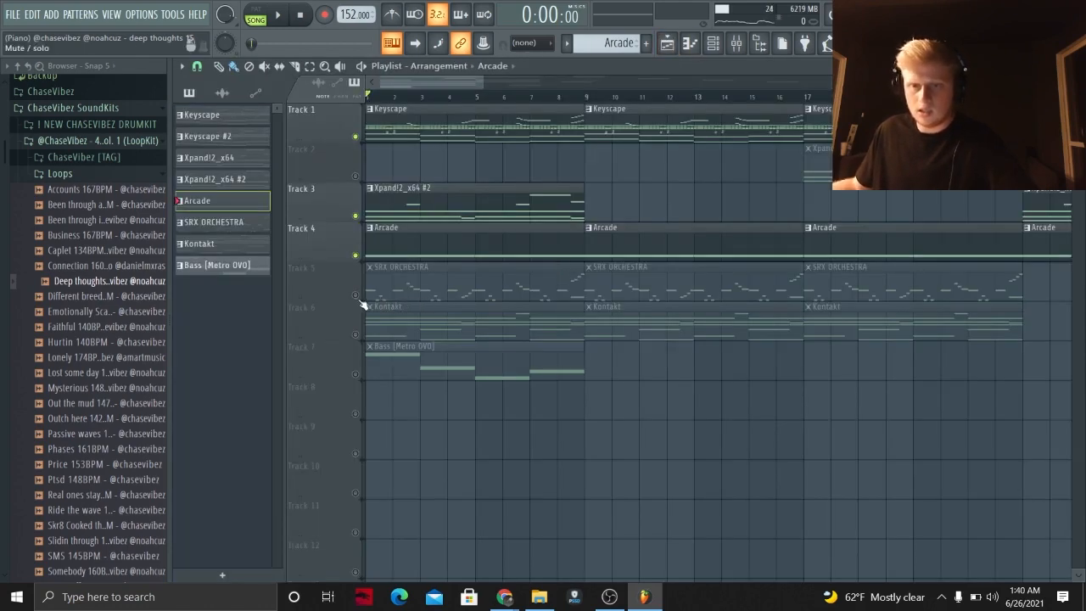
left_click(356, 295)
double_click(501, 283)
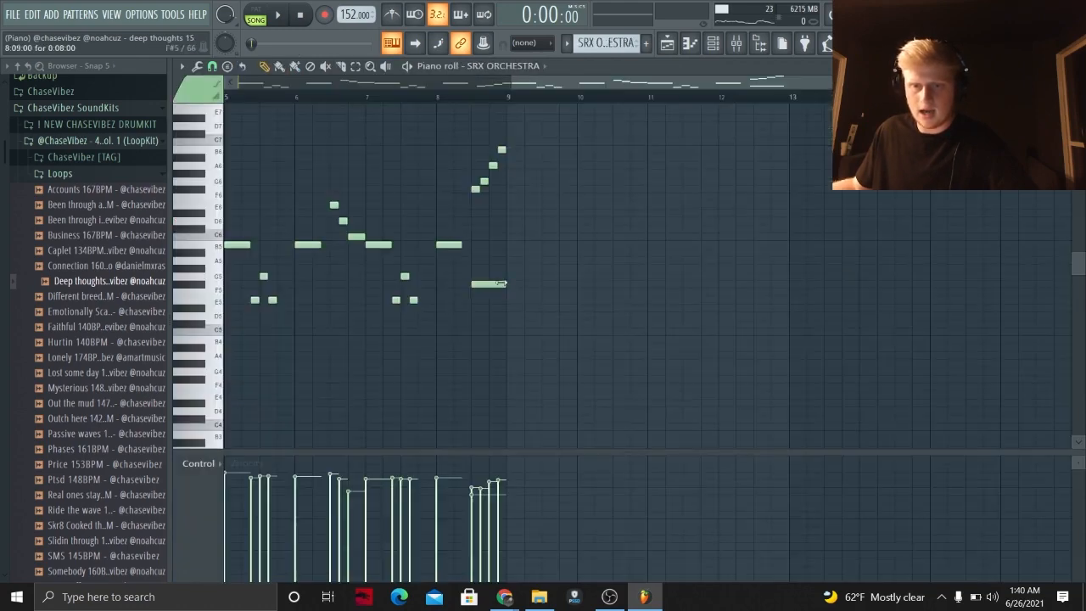
scroll(634, 162, "left", 4)
scroll(561, 256, "up", 1)
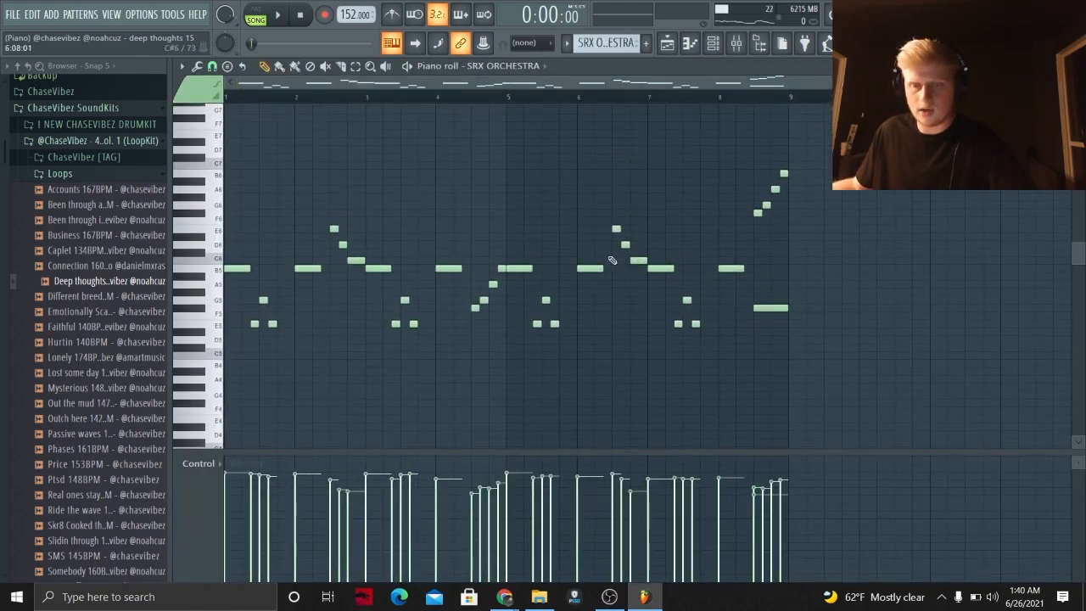
key("space")
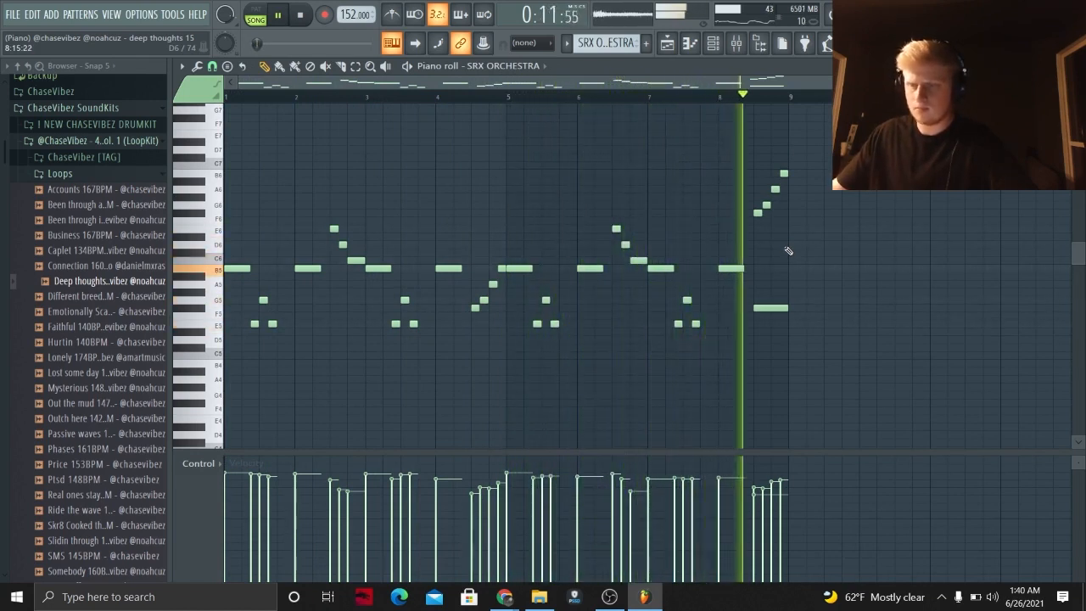
Step: Stop playback and show the Roland instrument patch of the SRX ORCHESTRA channel
key("space")
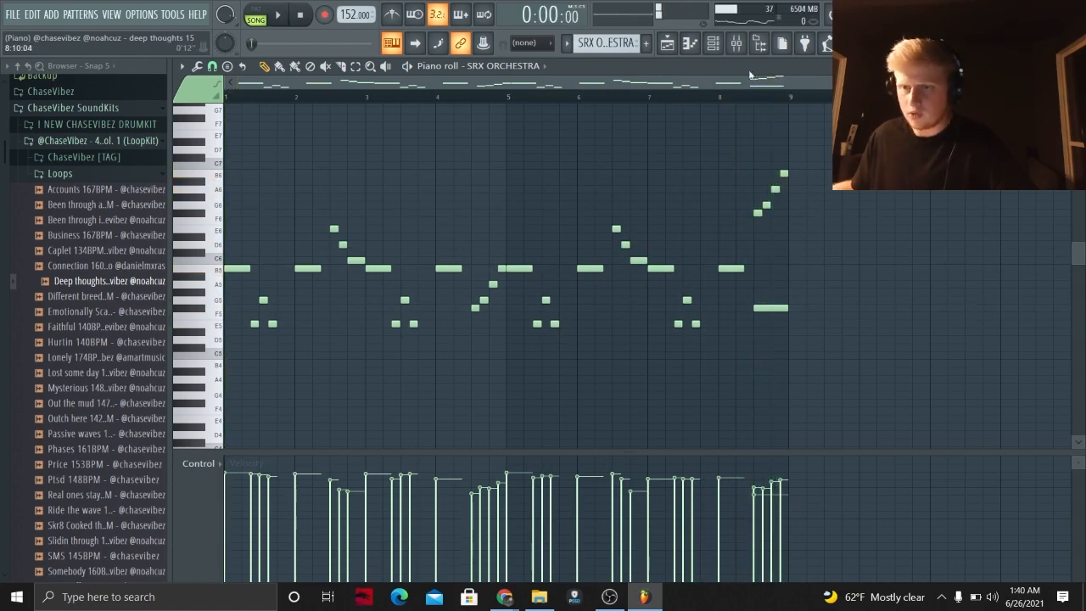
left_click(712, 43)
left_click(455, 256)
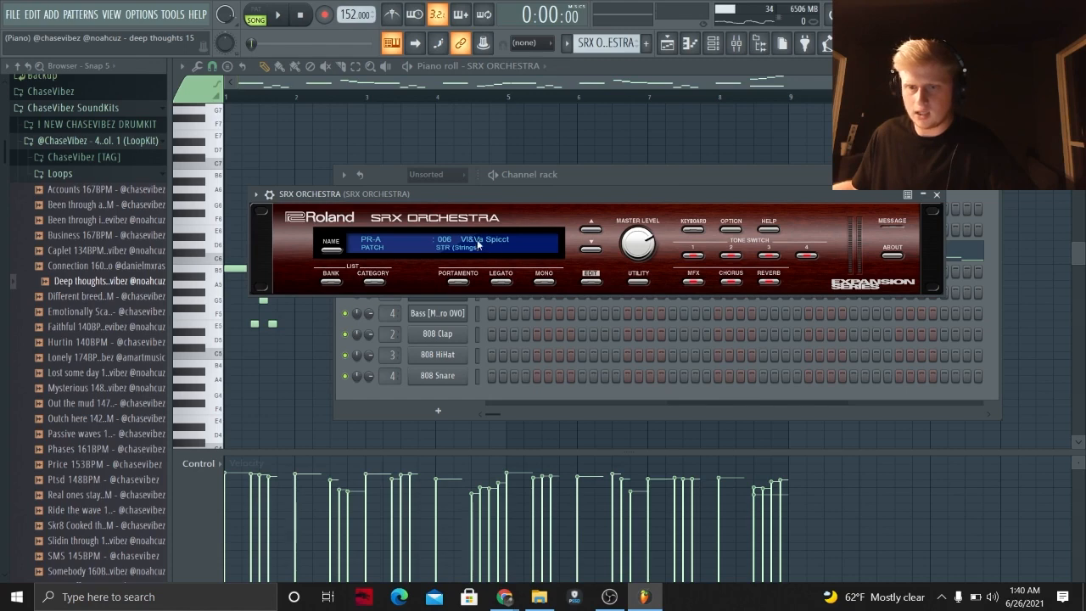
Step: Play the Kontakt pattern from Track 6 in the piano roll and open the Kontakt channel's instrument
left_click(758, 179)
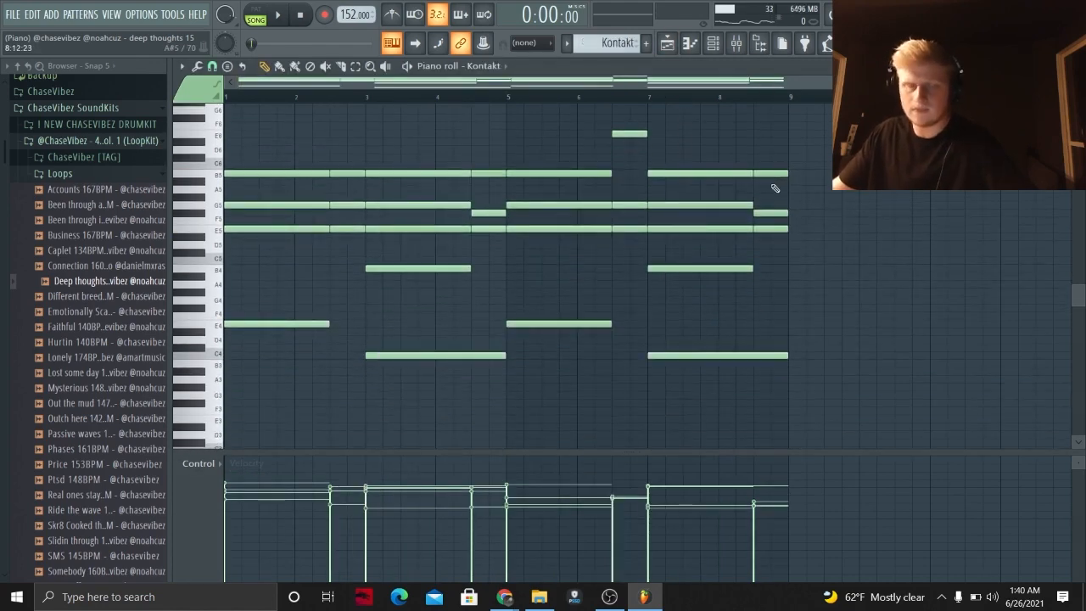
key("space")
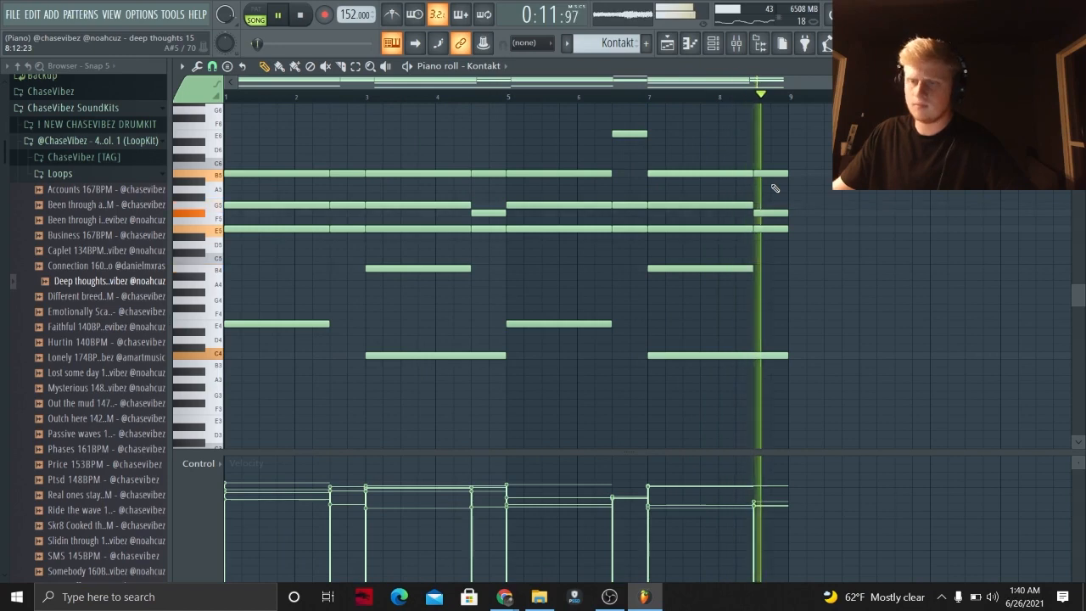
key("space")
key("F6")
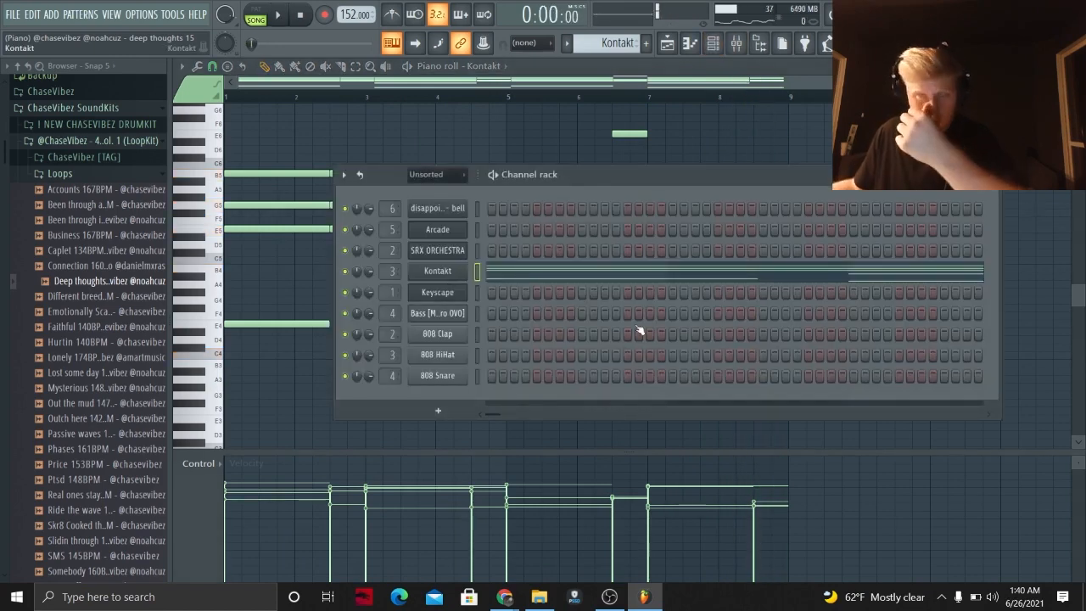
left_click(437, 272)
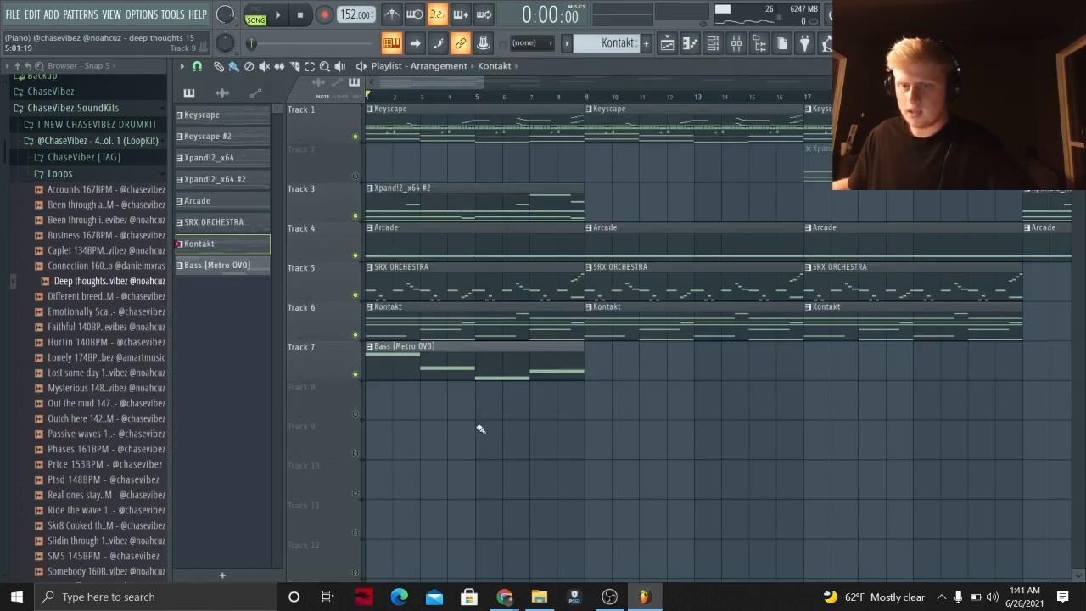
Step: Play the Bass [Metro OVO] pattern from Track 7 in the piano roll, ending playback back in the playlist
double_click(477, 363)
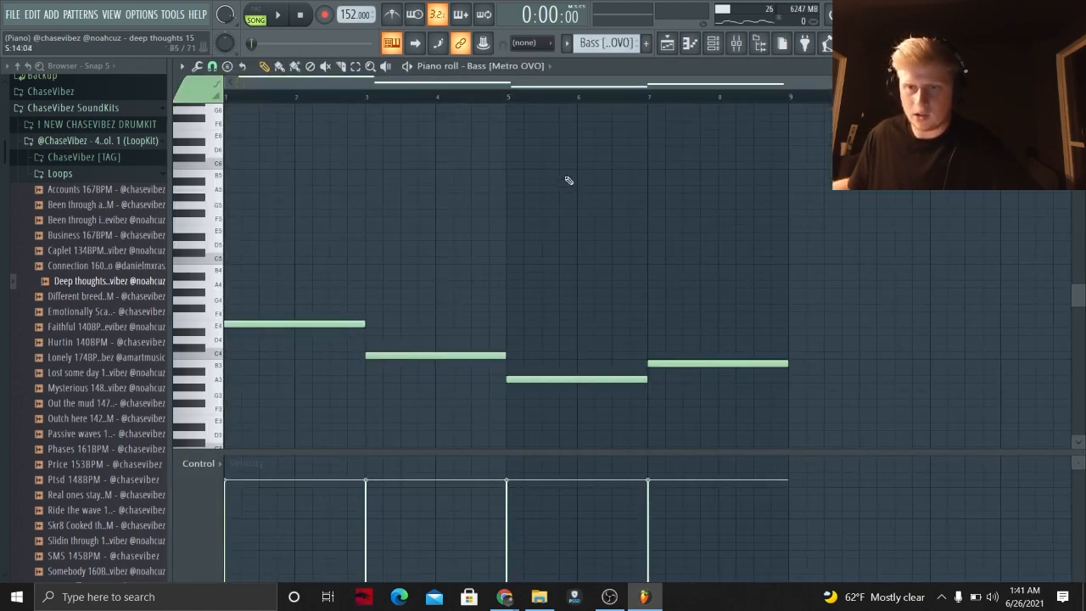
scroll(509, 166, "down", 2)
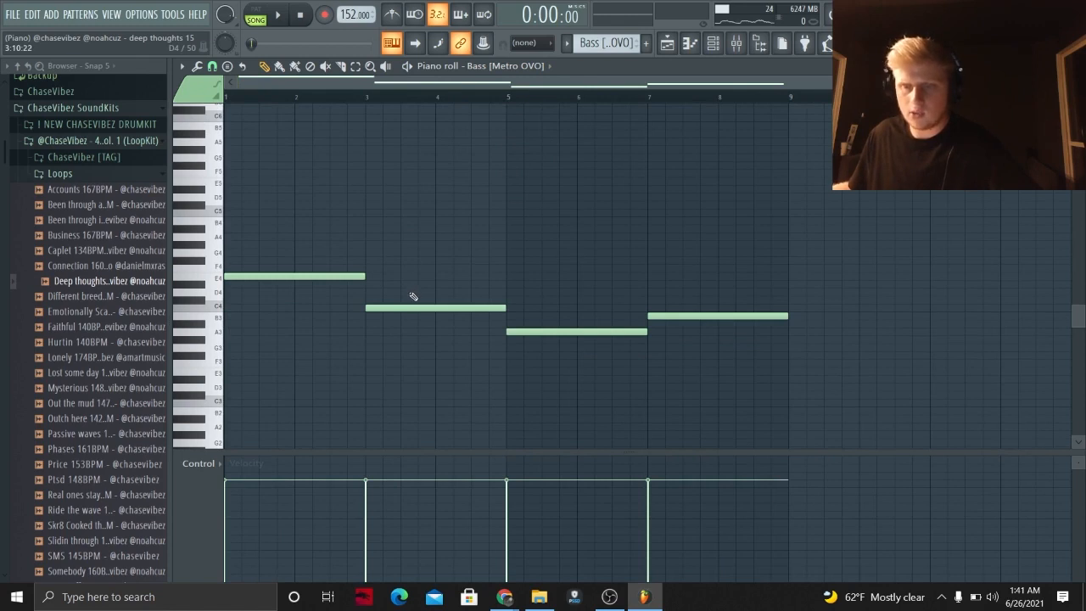
key("space")
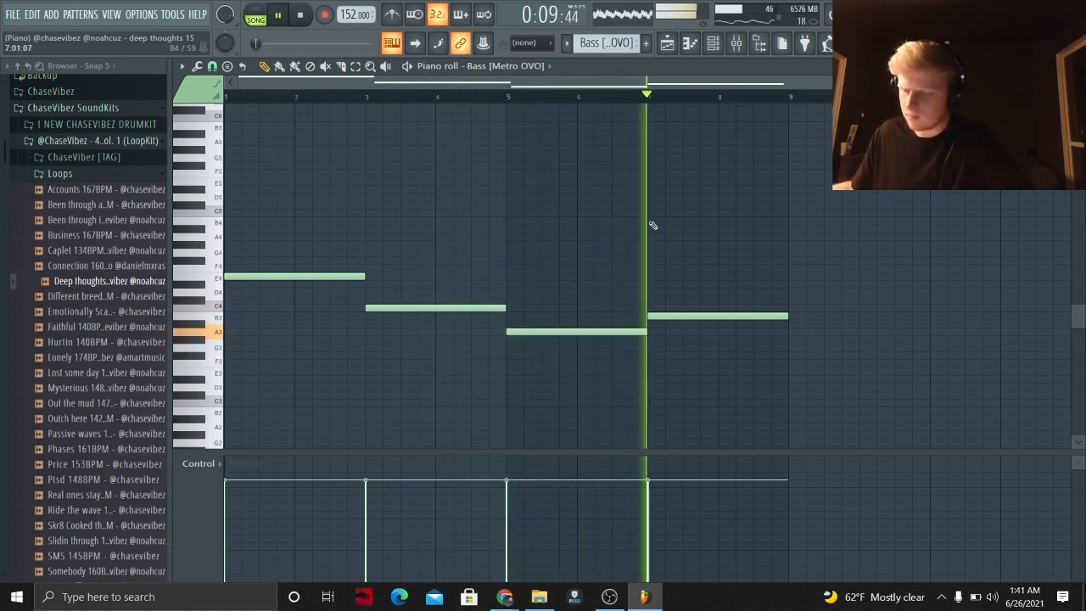
left_click(668, 44)
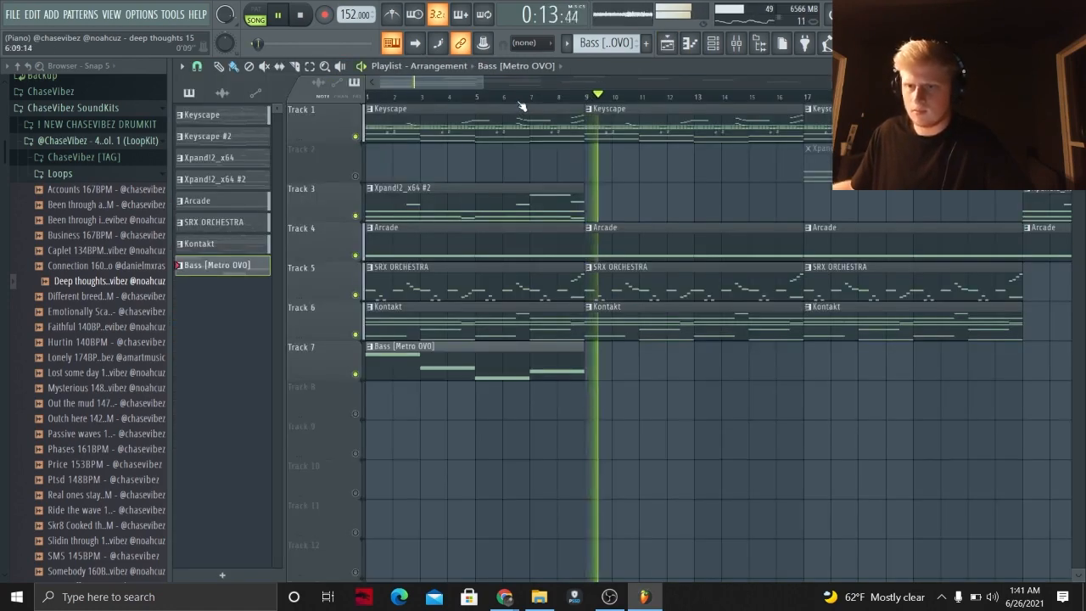
key("space")
Step: Unmute Track 2 and go through the loop's arrangement sections along the playlist timeline, starting with bars 1 to 9
left_click(356, 176)
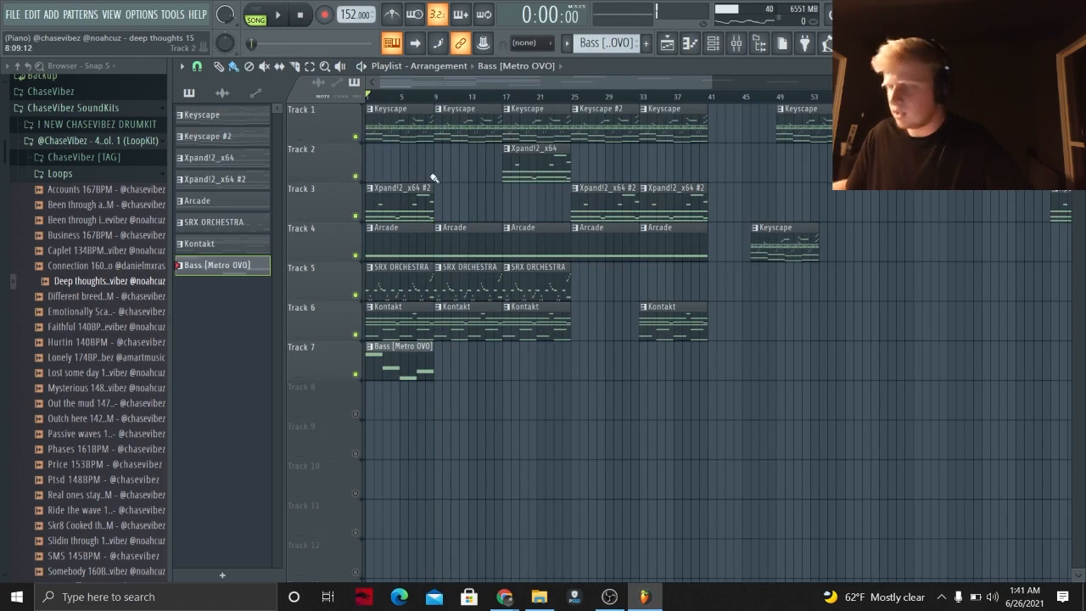
left_click(433, 96)
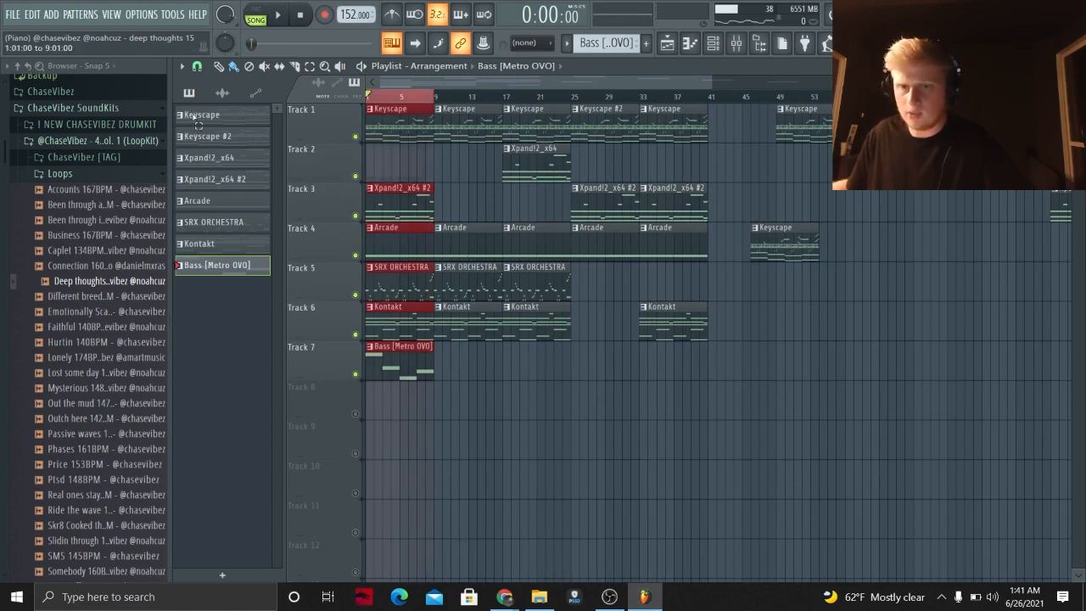
left_click(446, 97)
left_click_drag(448, 100, 559, 103)
left_click_drag(577, 100, 698, 102)
scroll(711, 100, "down", 1)
scroll(712, 100, "down", 1)
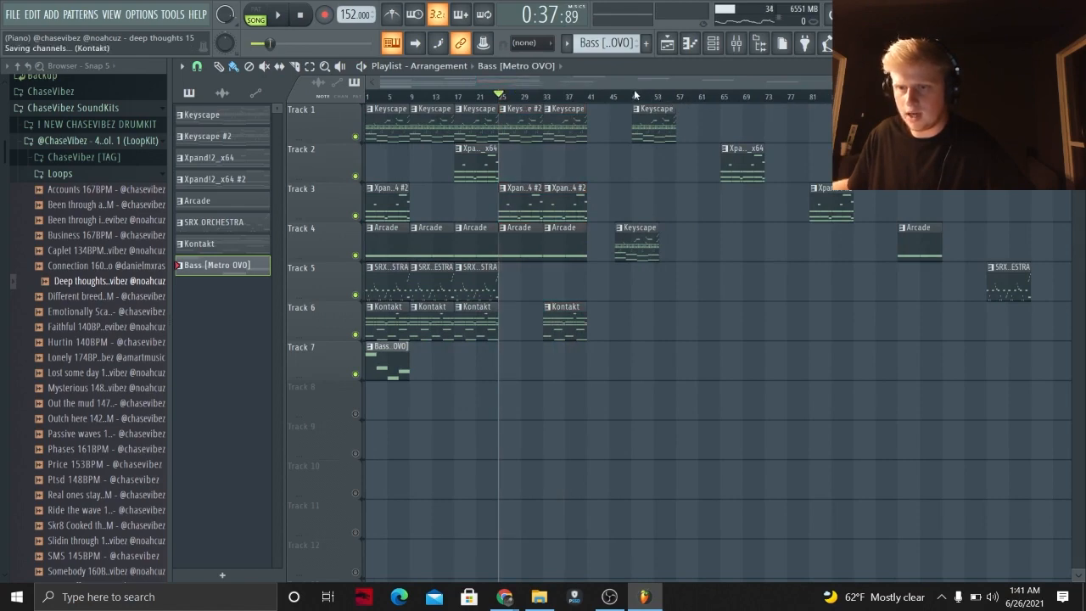
Step: Shift the separate single clips on Tracks 1 to 6 forward by eight bars and move the separate Bass clip to bar 153
left_click_drag(1035, 419, 672, 112)
scroll(763, 198, "down", 1)
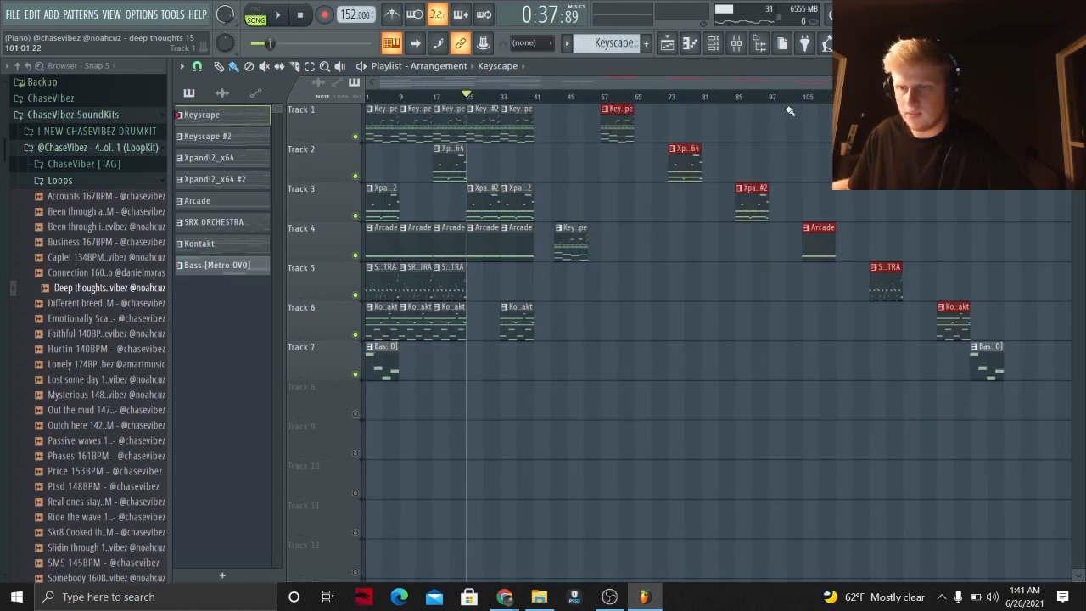
left_click_drag(984, 365, 1018, 367)
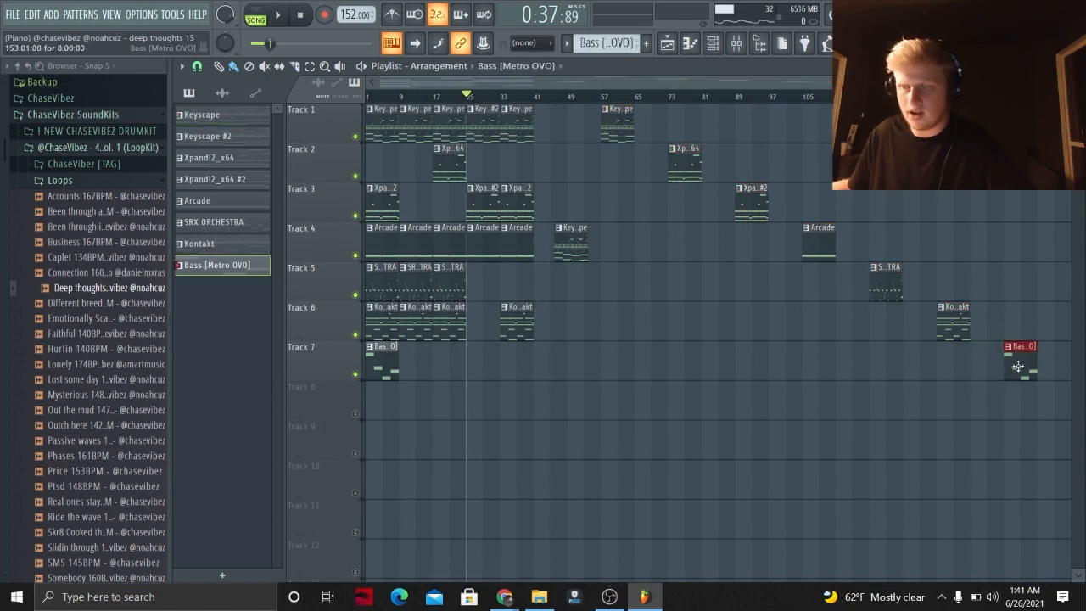
left_click(793, 374)
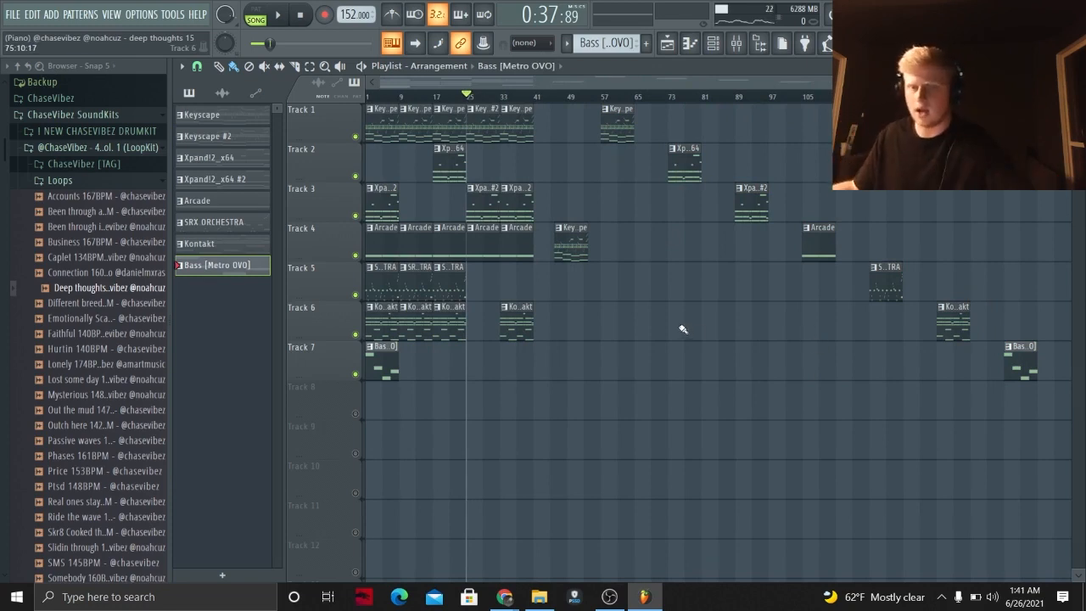
Step: Return the playhead to the start of the song and show the main arrangement up close in the playlist
key("space")
scroll(370, 104, "up", 4)
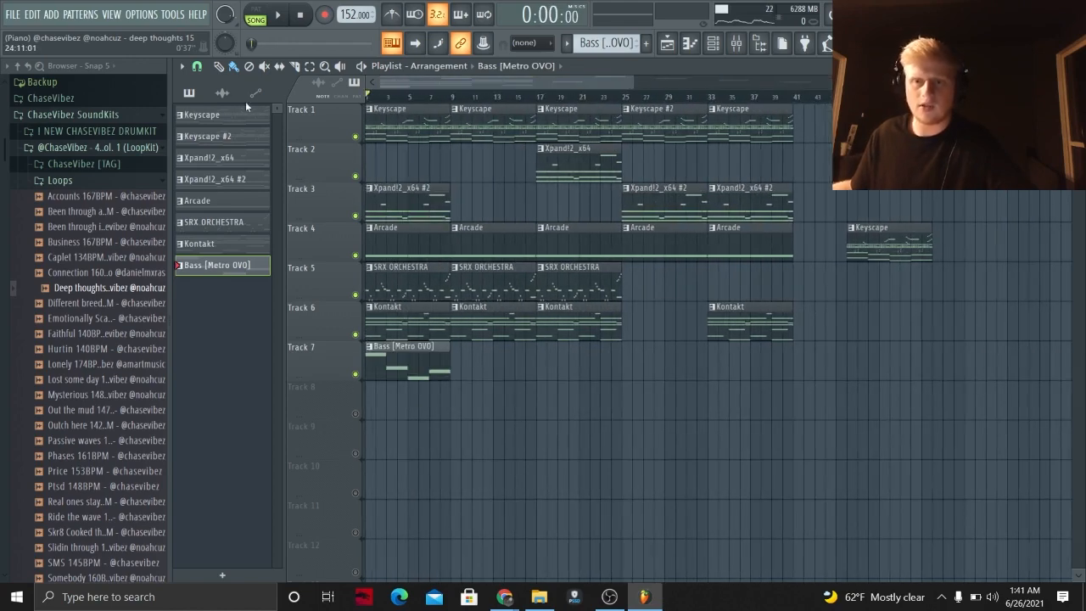
scroll(433, 101, "down", 1)
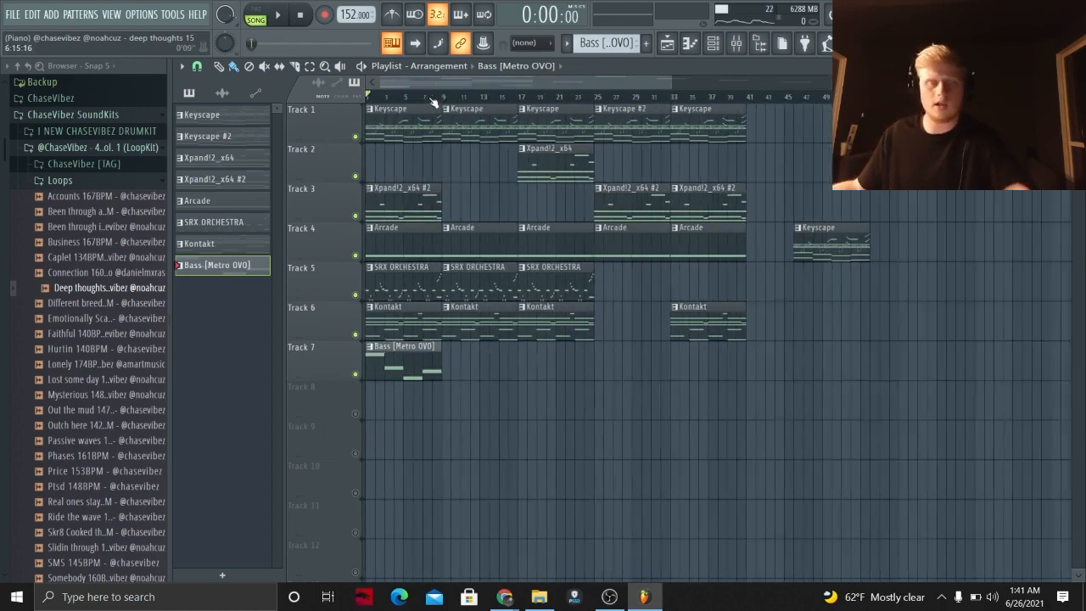
scroll(433, 102, "down", 1)
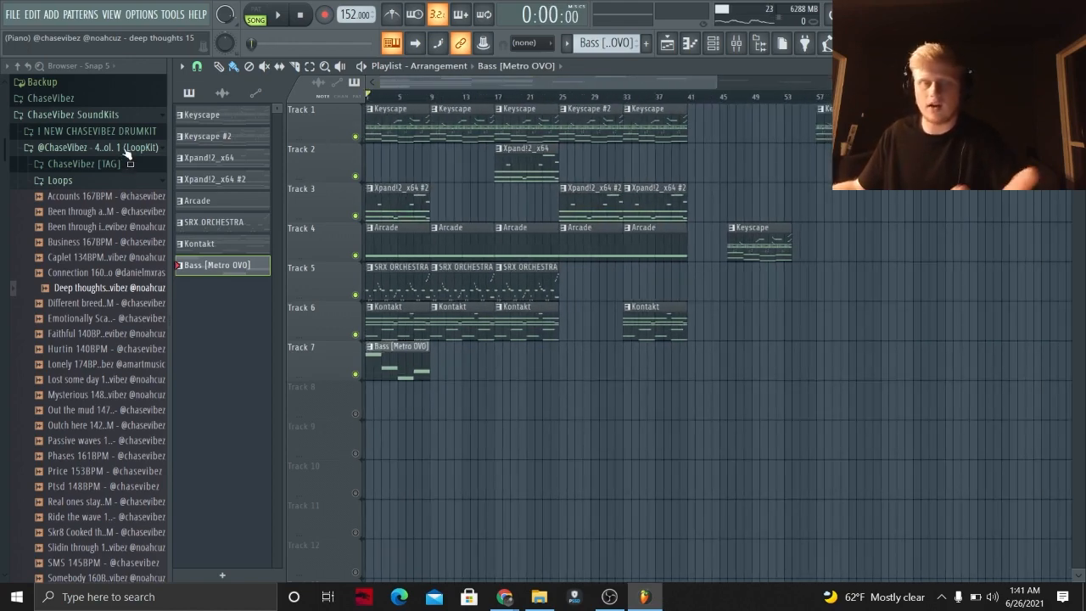